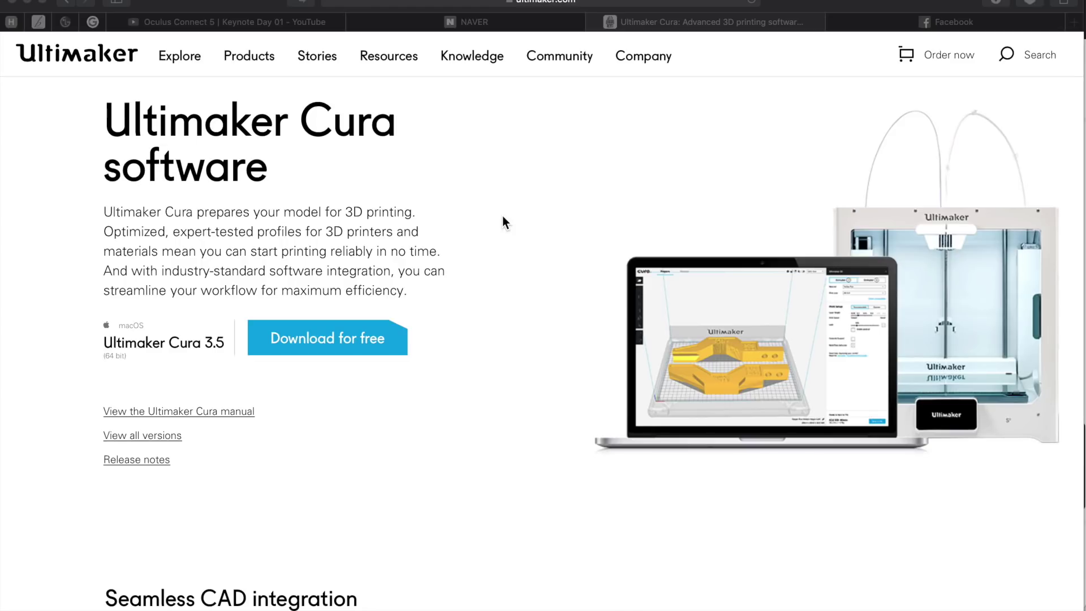
- Open the Ultimaker Cura 3.5 release notes on the download page and read through the new features
{"action": "left_click", "coordinate": [169, 372]}
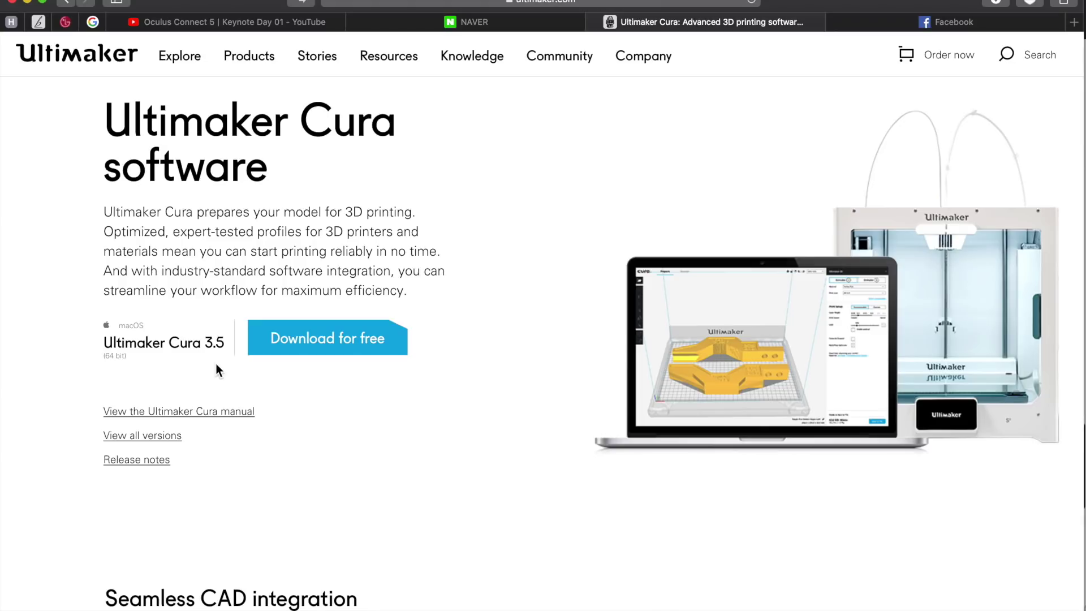
{"action": "left_click", "coordinate": [149, 459]}
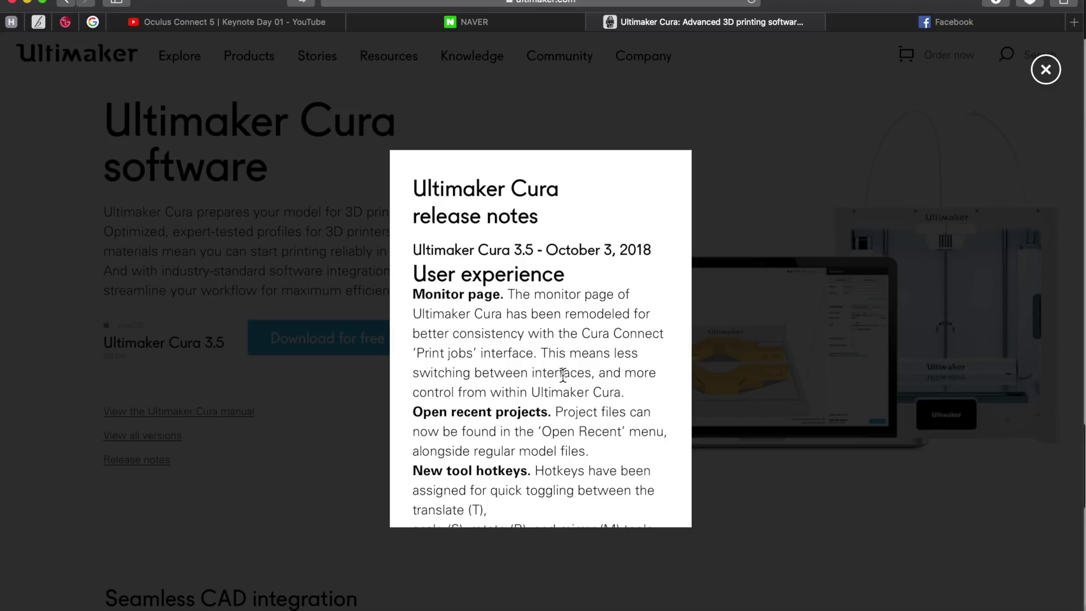
{"action": "scroll", "coordinate": [562, 374], "scroll_direction": "down", "scroll_amount": 1}
{"action": "scroll", "coordinate": [552, 396], "scroll_direction": "down", "scroll_amount": 5}
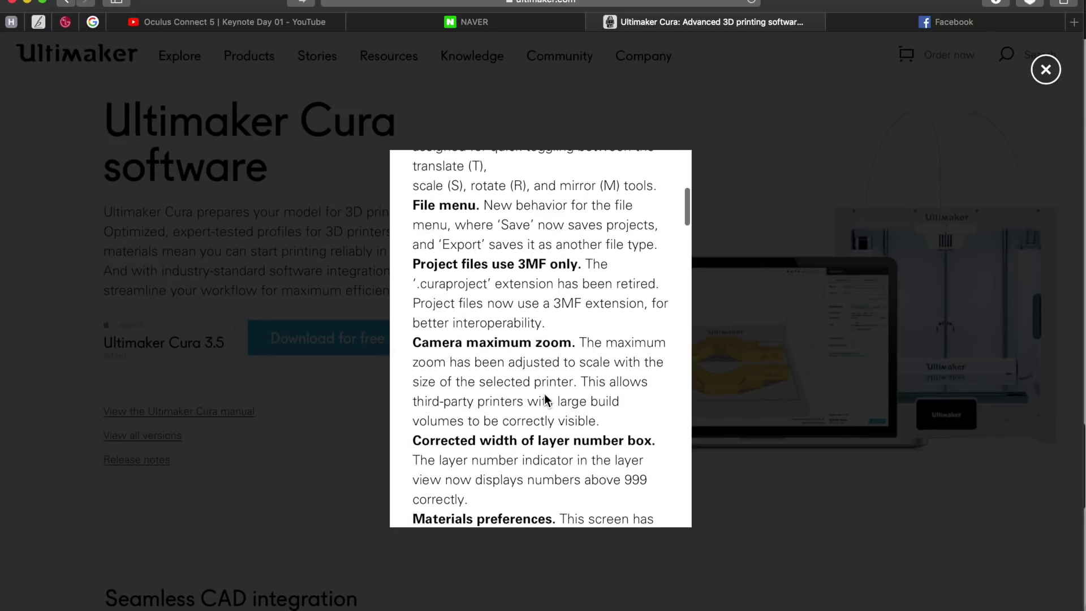
{"action": "scroll", "coordinate": [546, 398], "scroll_direction": "down", "scroll_amount": 10}
{"action": "scroll", "coordinate": [544, 394], "scroll_direction": "down", "scroll_amount": 3}
{"action": "scroll", "coordinate": [534, 398], "scroll_direction": "down", "scroll_amount": 10}
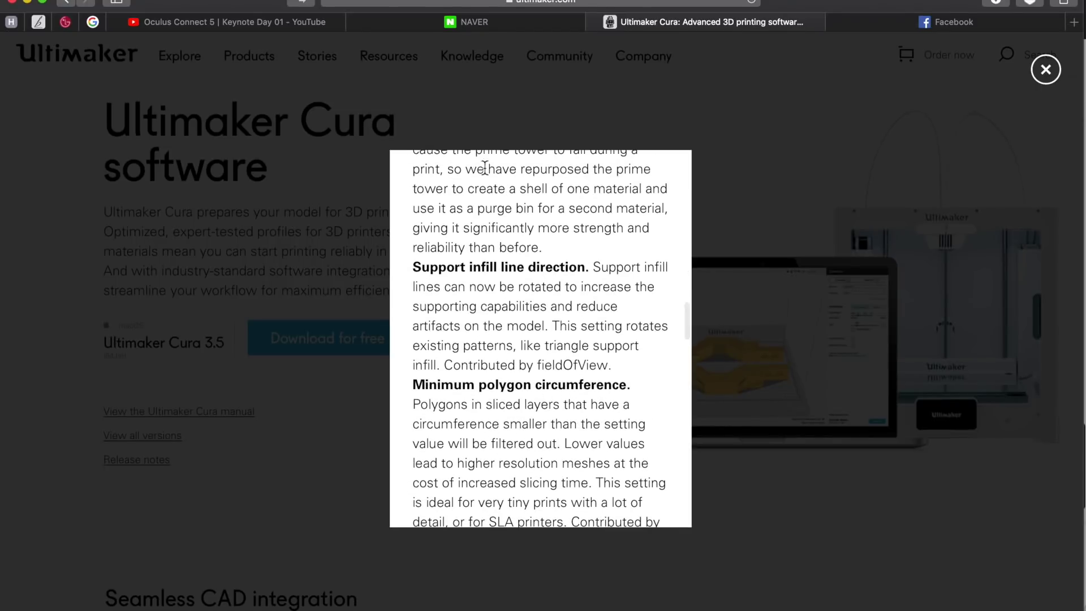
{"action": "scroll", "coordinate": [496, 342], "scroll_direction": "down", "scroll_amount": 15}
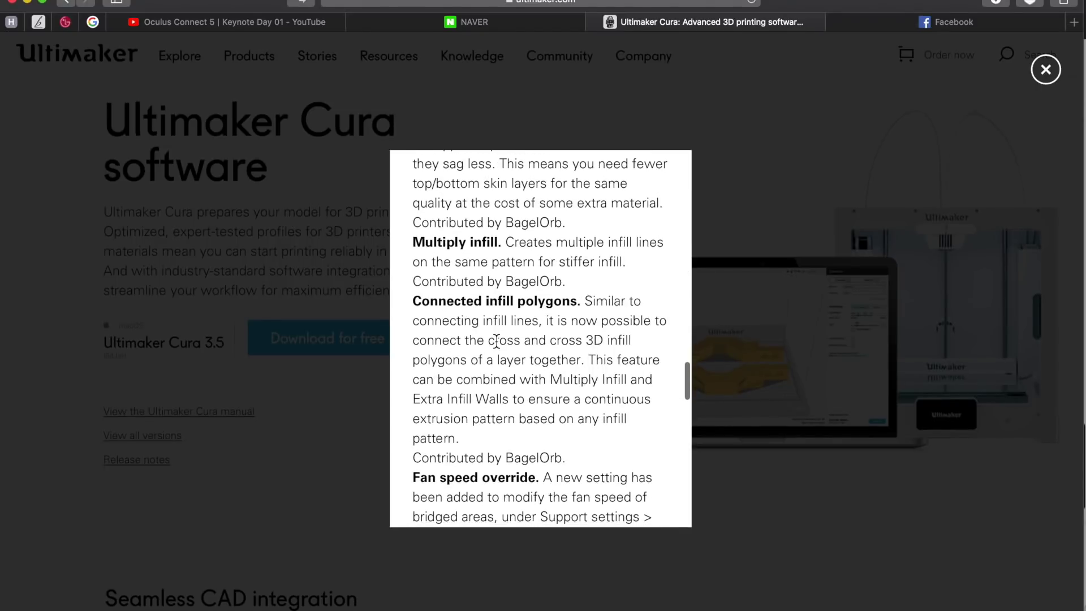
{"action": "scroll", "coordinate": [496, 342], "scroll_direction": "down", "scroll_amount": 6}
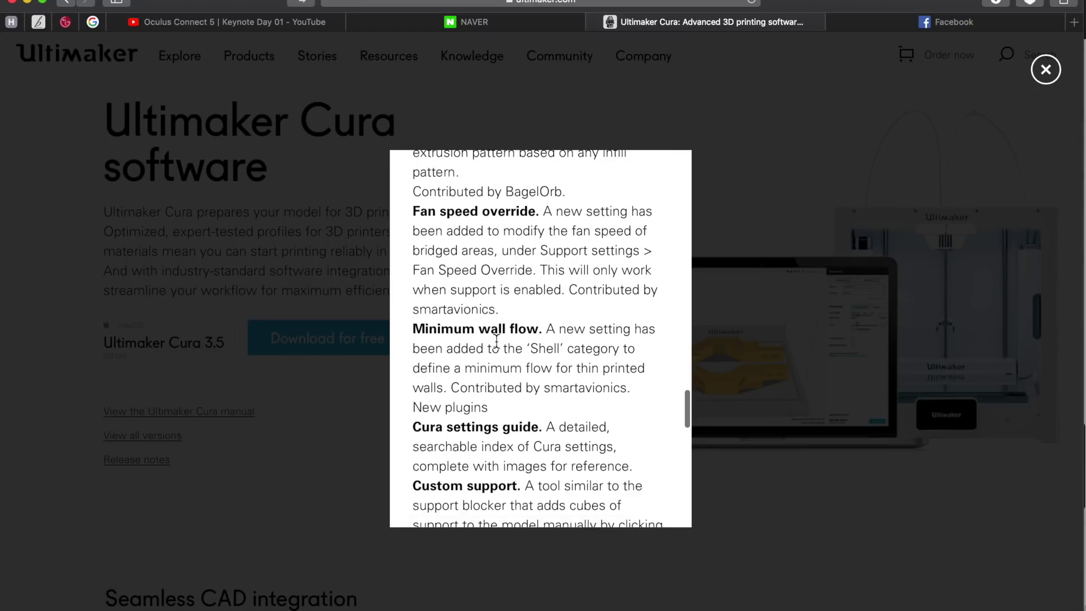
{"action": "scroll", "coordinate": [496, 341], "scroll_direction": "up", "scroll_amount": 20}
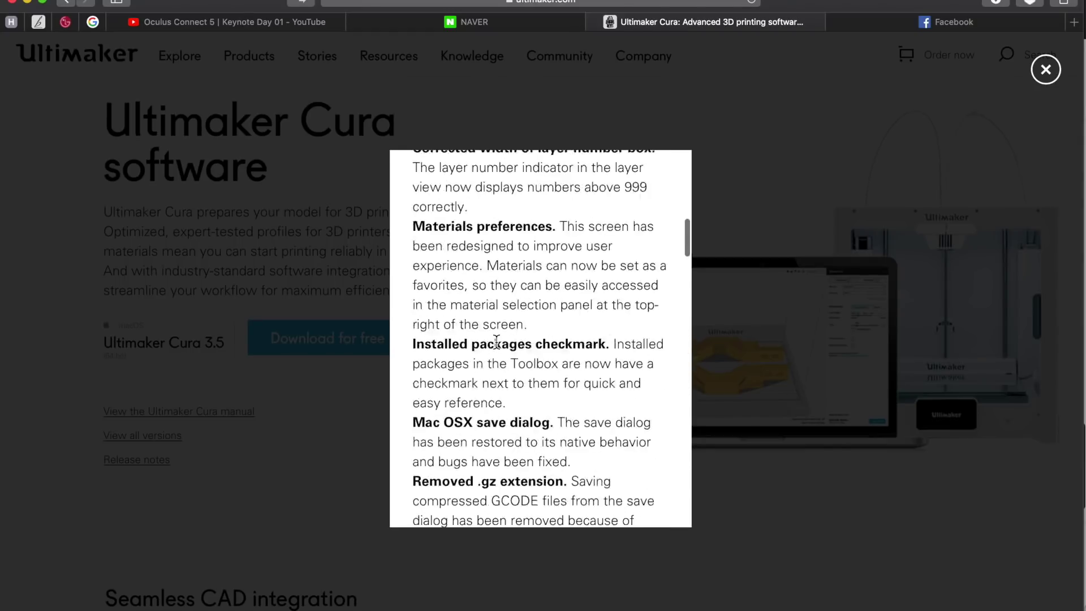
{"action": "scroll", "coordinate": [496, 342], "scroll_direction": "up", "scroll_amount": 1}
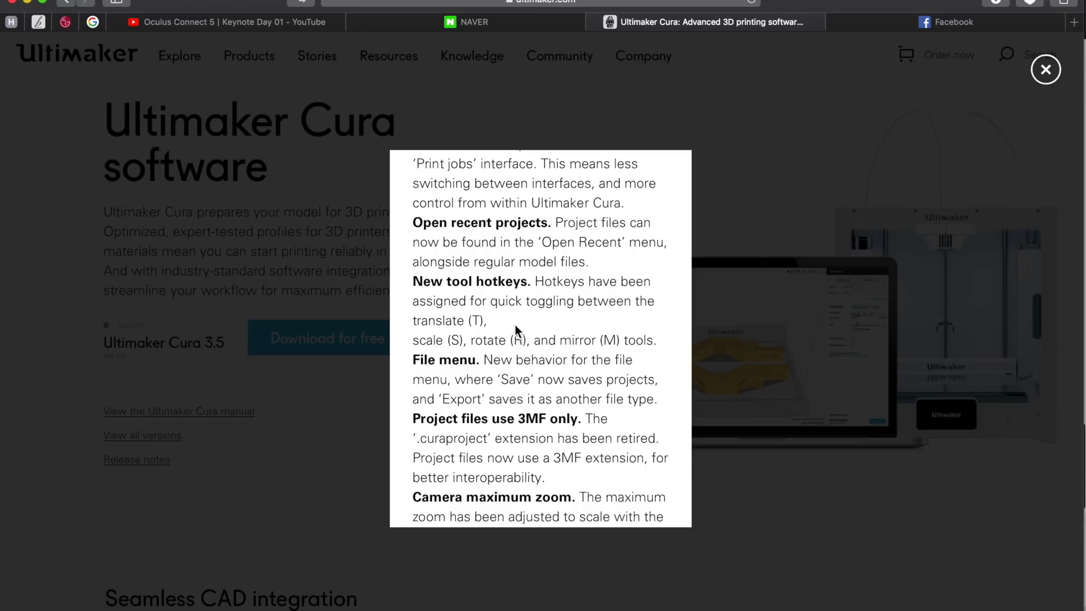
{"action": "left_click", "coordinate": [770, 150]}
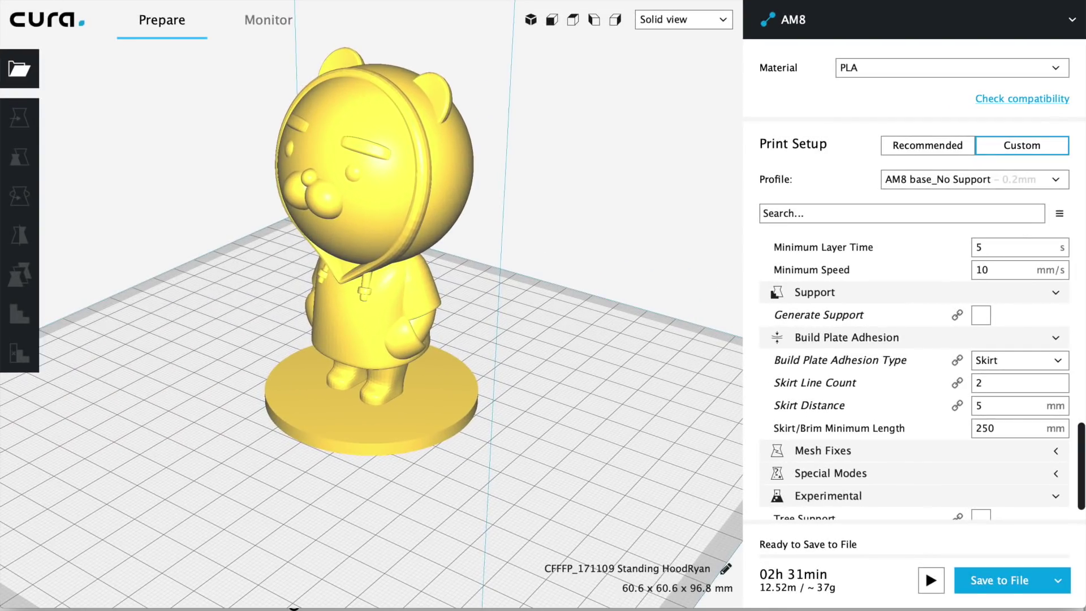
- Check the installed Cura version in the application's About information, then dismiss it
{"action": "left_click", "coordinate": [63, 0]}
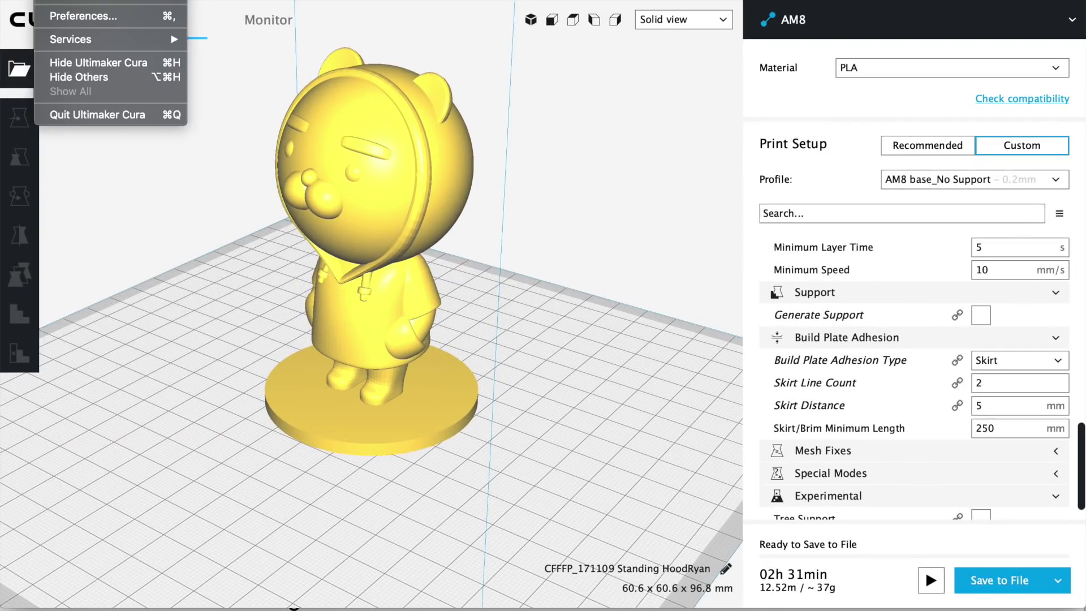
{"action": "left_click", "coordinate": [89, 1]}
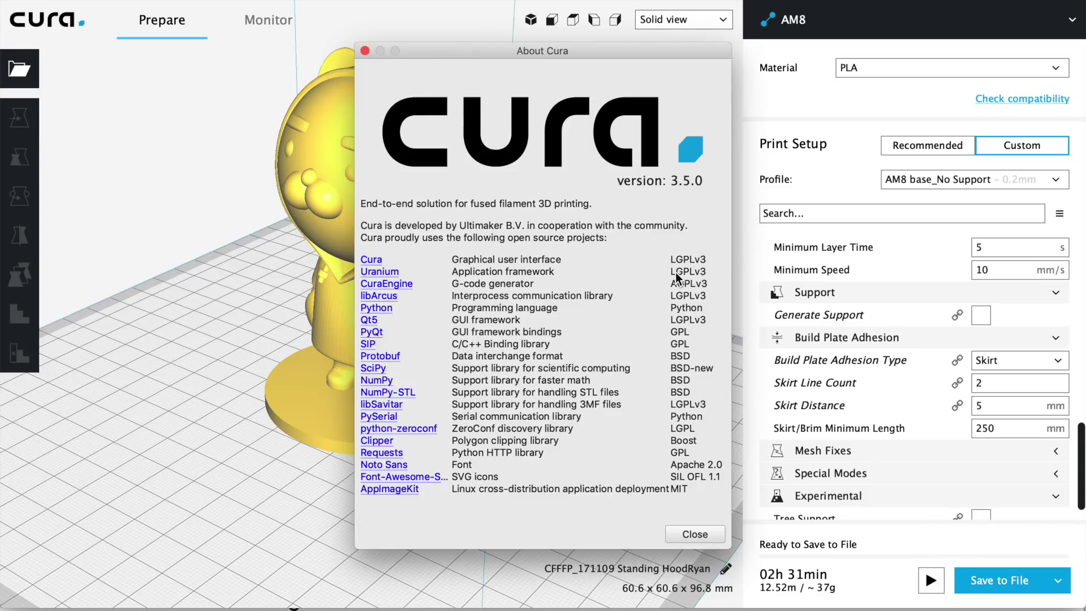
{"action": "left_click", "coordinate": [709, 534]}
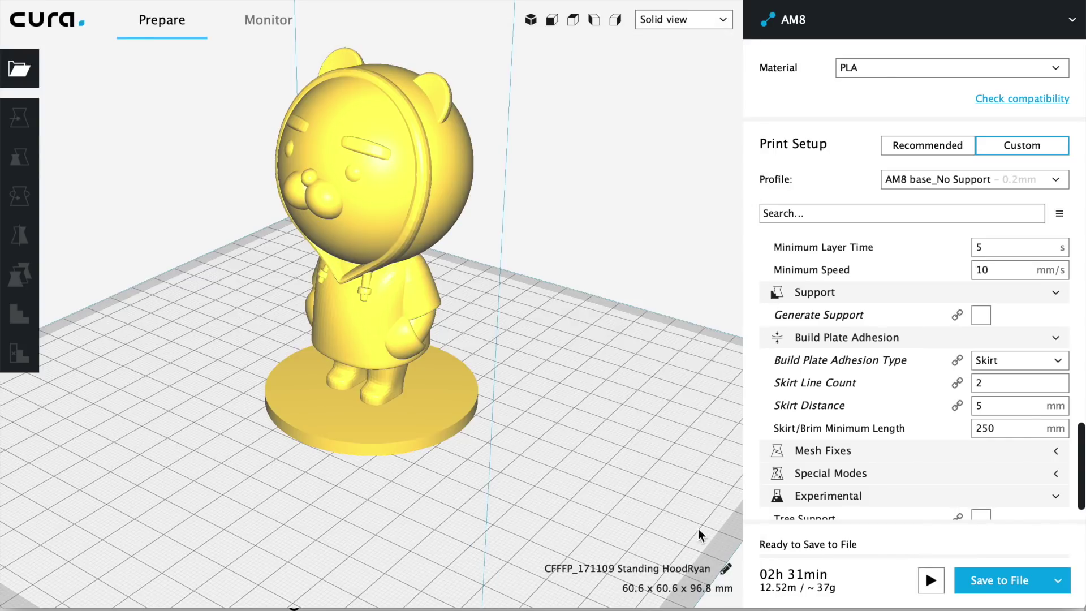
- Switch the model display from Solid view to Layer view
{"action": "right_click_drag", "start_coordinate": [527, 385], "coordinate": [539, 375]}
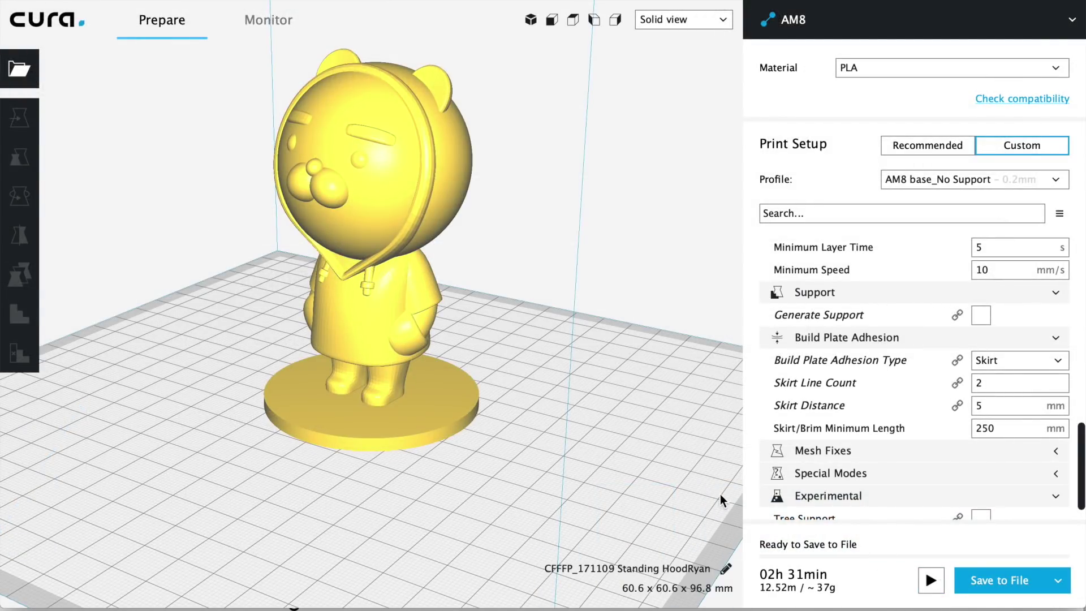
{"action": "left_click", "coordinate": [683, 19]}
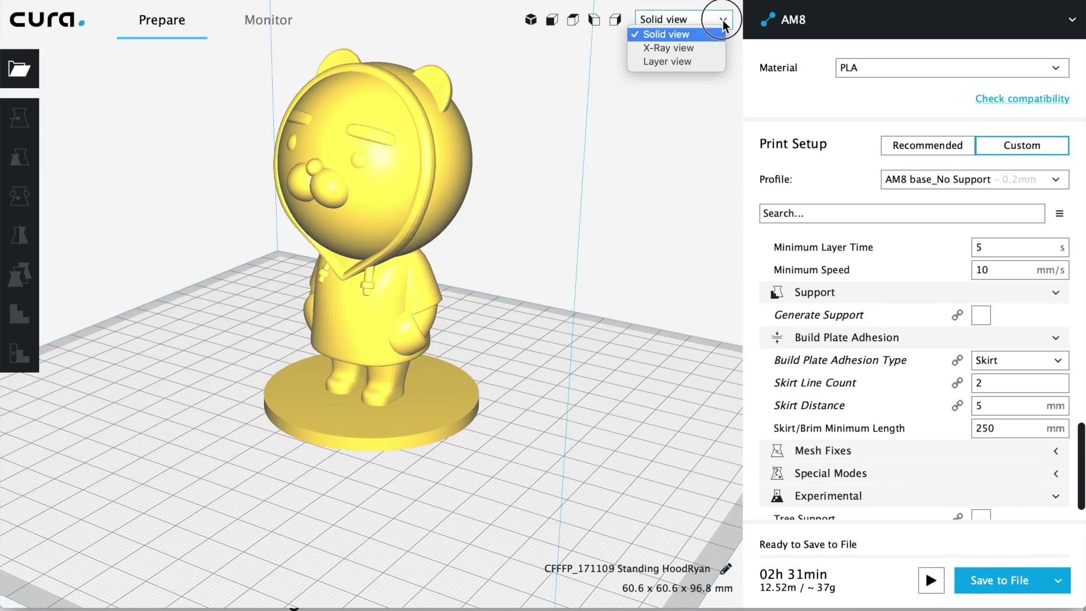
{"action": "left_click", "coordinate": [687, 61]}
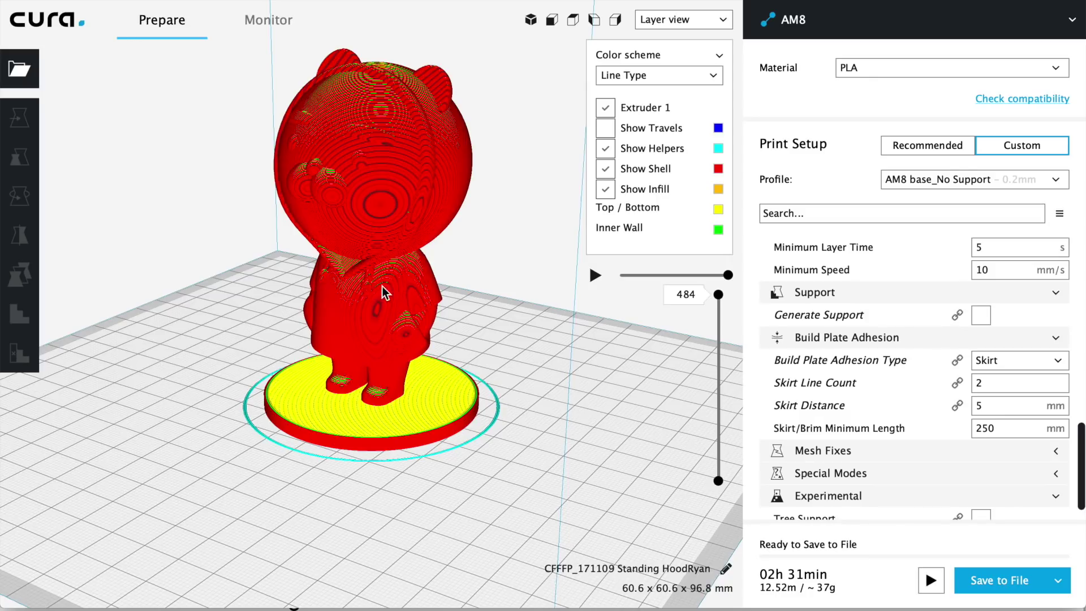
- Select the figure on the build plate and scale it down uniformly to about 61%
{"action": "left_click", "coordinate": [374, 299]}
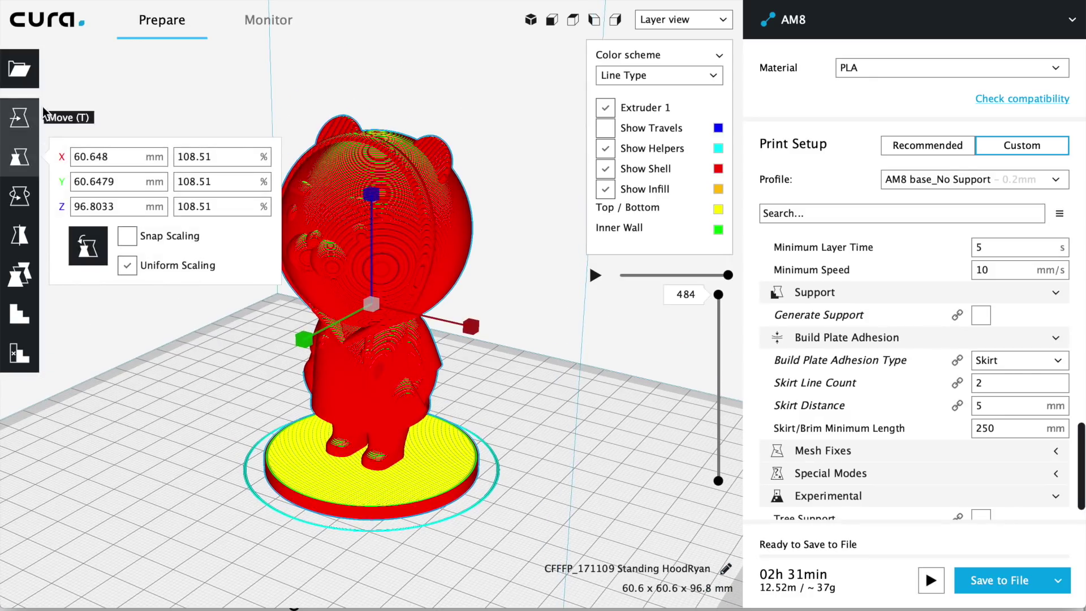
{"action": "left_click", "coordinate": [20, 118]}
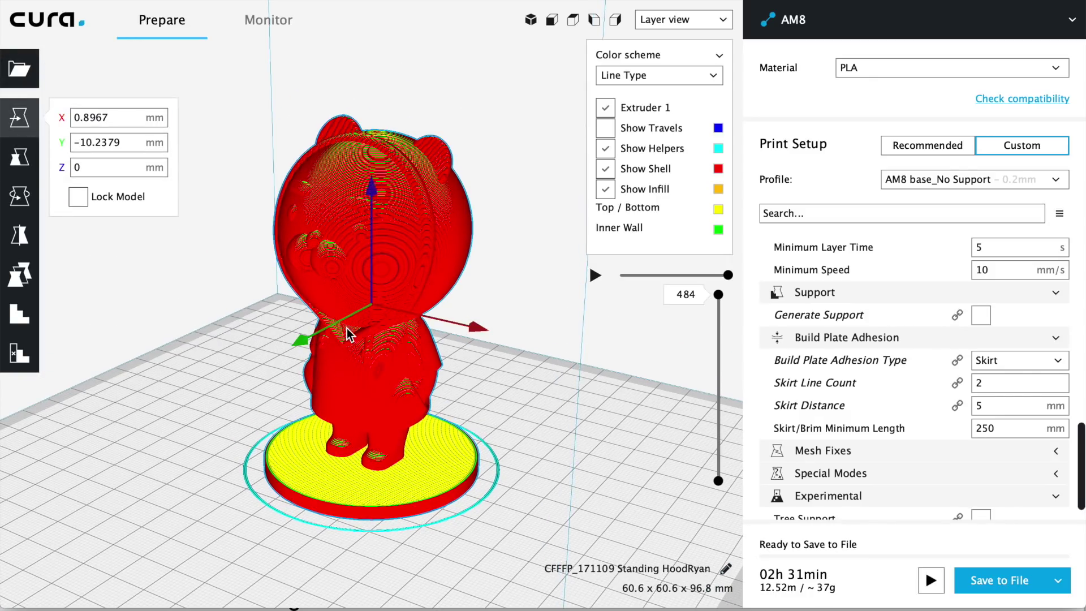
{"action": "left_click", "coordinate": [19, 156]}
{"action": "left_click_drag", "start_coordinate": [377, 204], "coordinate": [406, 411]}
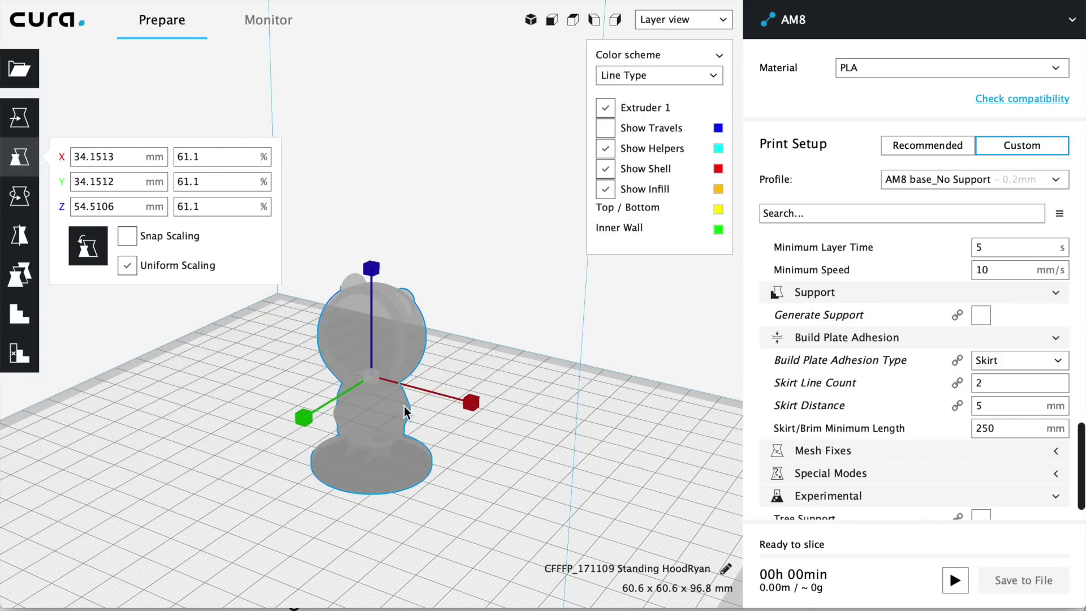
- Move the figure back and forth across the build plate, ending at about X 11.2 mm, Y -15.3 mm
{"action": "left_click", "coordinate": [22, 118]}
{"action": "left_click_drag", "start_coordinate": [376, 426], "coordinate": [430, 437]}
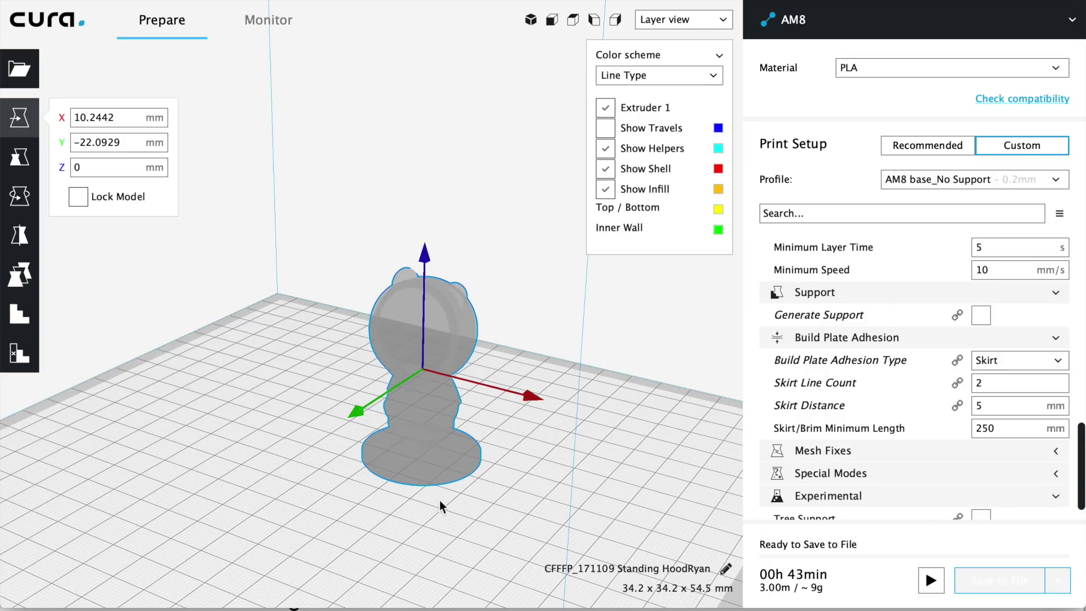
{"action": "left_click_drag", "start_coordinate": [424, 446], "coordinate": [320, 453]}
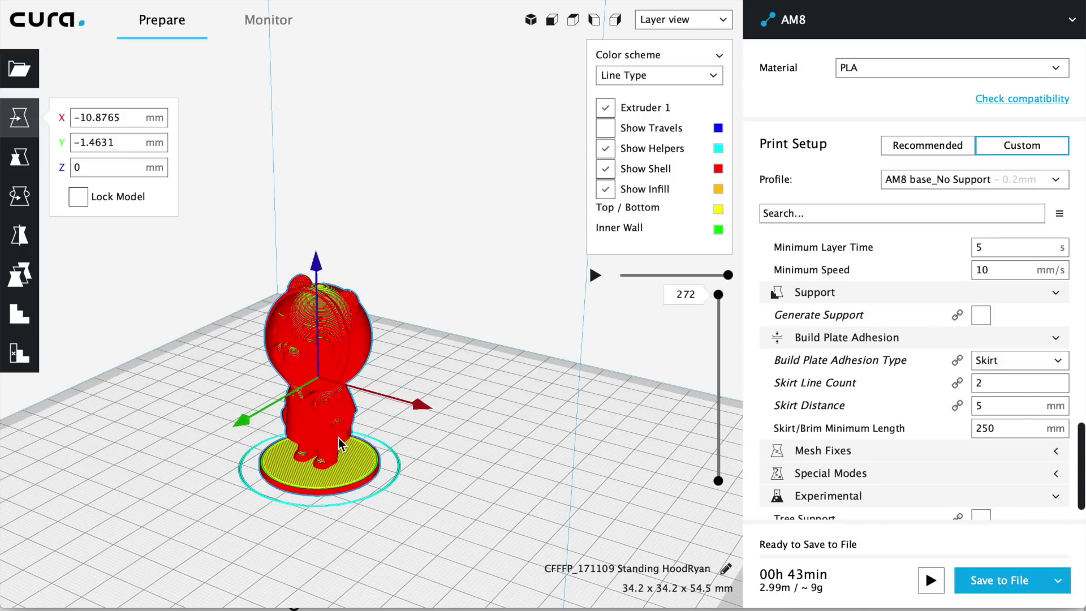
{"action": "left_click_drag", "start_coordinate": [311, 430], "coordinate": [454, 437]}
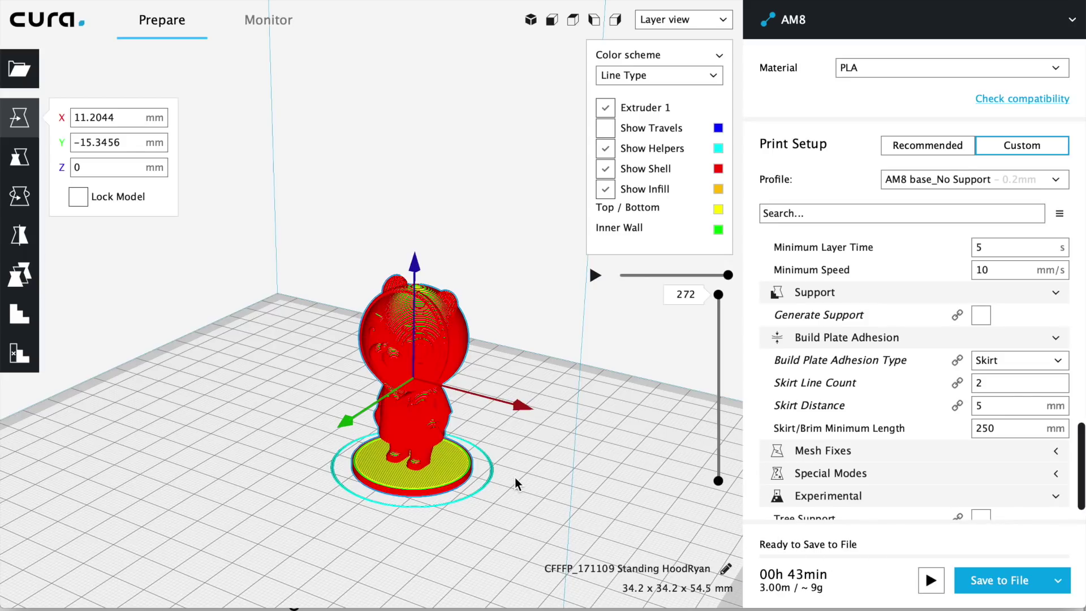
- Disable the Slice automatically option in the general preferences and close them
{"action": "left_click", "coordinate": [99, 3]}
{"action": "left_click", "coordinate": [95, 16]}
{"action": "left_click", "coordinate": [281, 145]}
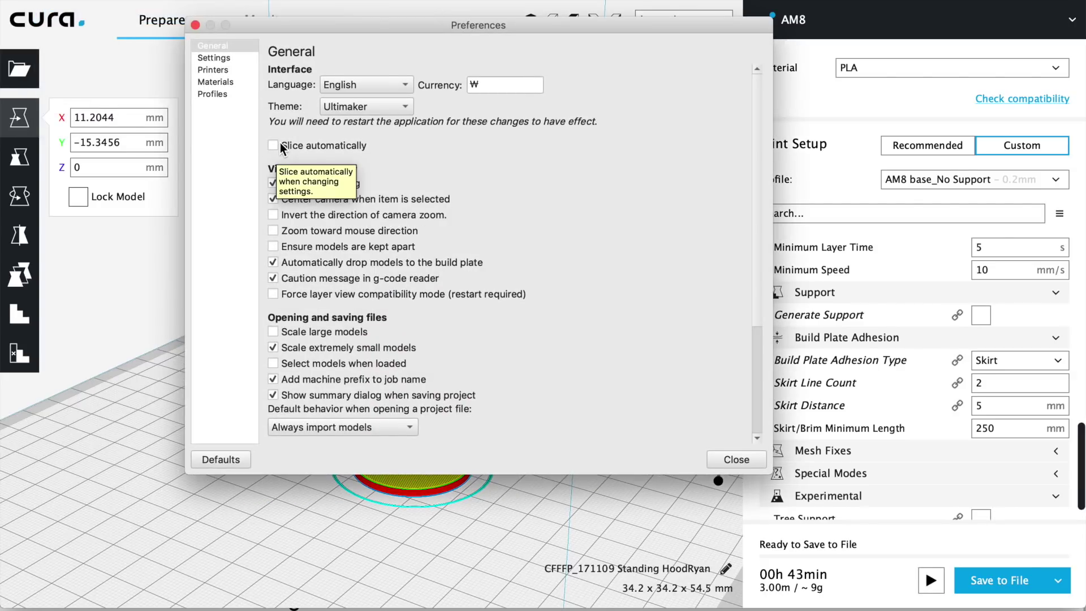
{"action": "left_click", "coordinate": [736, 460]}
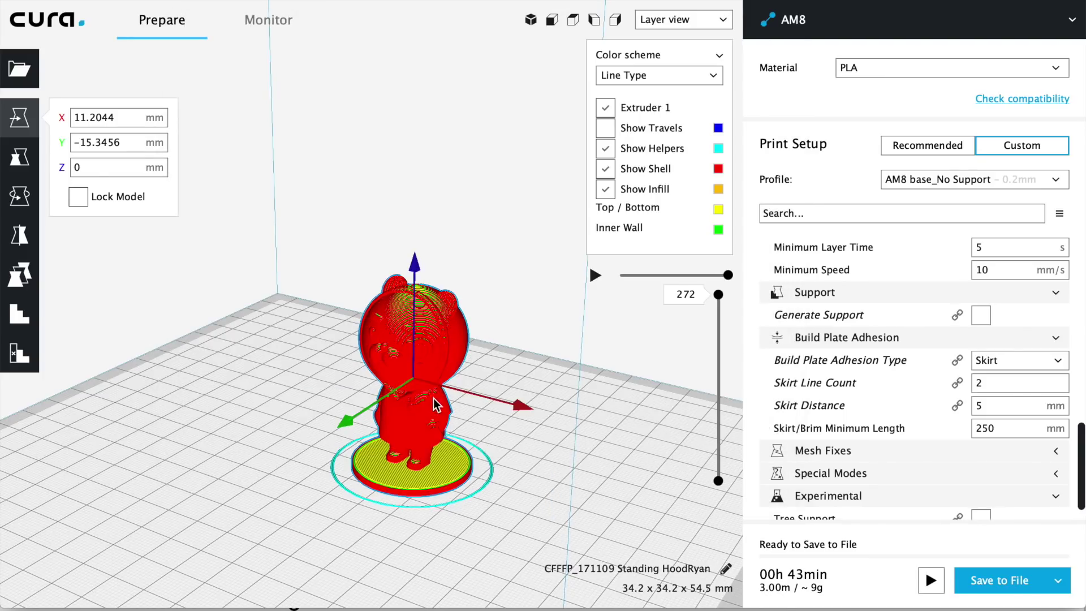
- Shift the figure slightly on the build plate and scale it up uniformly to about 95%
{"action": "left_click_drag", "start_coordinate": [434, 398], "coordinate": [391, 403]}
{"action": "left_click", "coordinate": [389, 454]}
{"action": "left_click", "coordinate": [19, 157]}
{"action": "left_click_drag", "start_coordinate": [371, 308], "coordinate": [409, 259]}
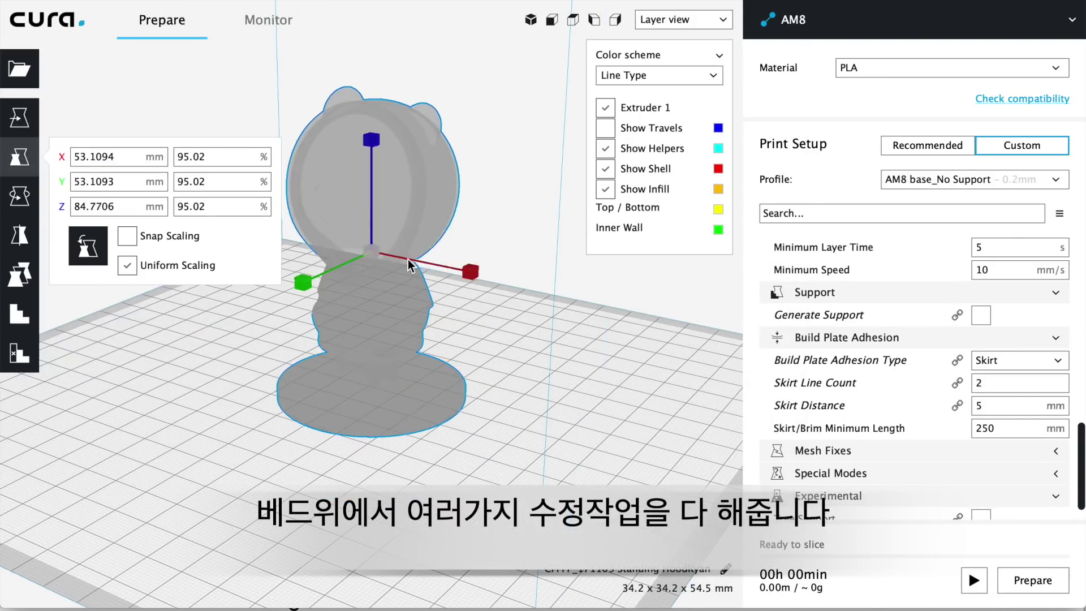
- Rotate the figure about its vertical axis by 15° with snap rotation on, then deselect it
{"action": "left_click", "coordinate": [369, 162]}
{"action": "left_click", "coordinate": [20, 197]}
{"action": "right_click_drag", "start_coordinate": [243, 399], "coordinate": [245, 453]}
{"action": "left_click_drag", "start_coordinate": [280, 362], "coordinate": [321, 380]}
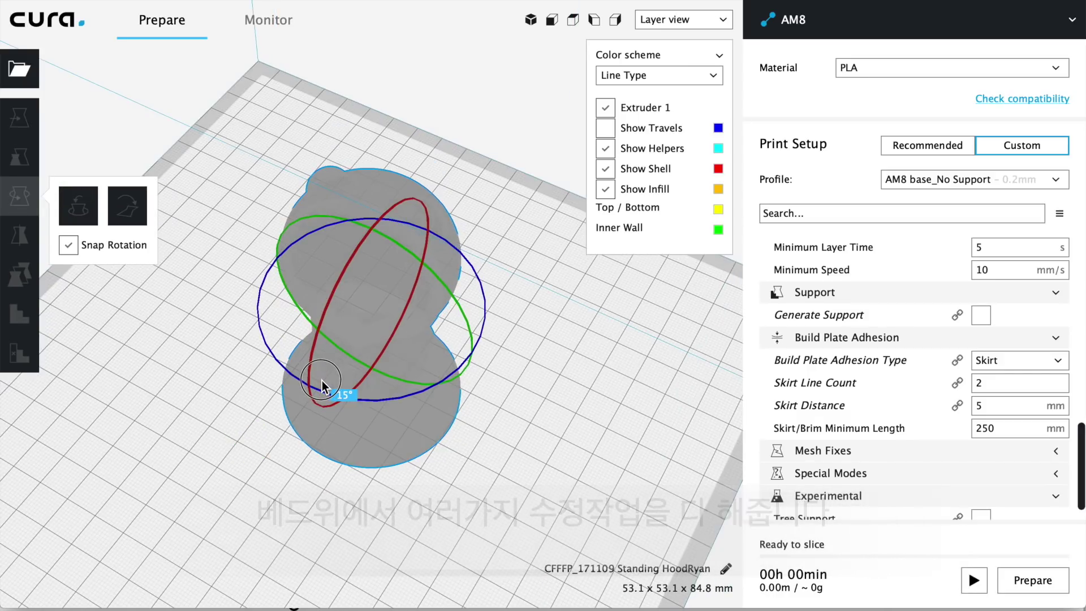
{"action": "left_click", "coordinate": [431, 512]}
{"action": "right_click_drag", "start_coordinate": [432, 512], "coordinate": [418, 416]}
{"action": "left_click", "coordinate": [396, 347]}
{"action": "left_click", "coordinate": [578, 418]}
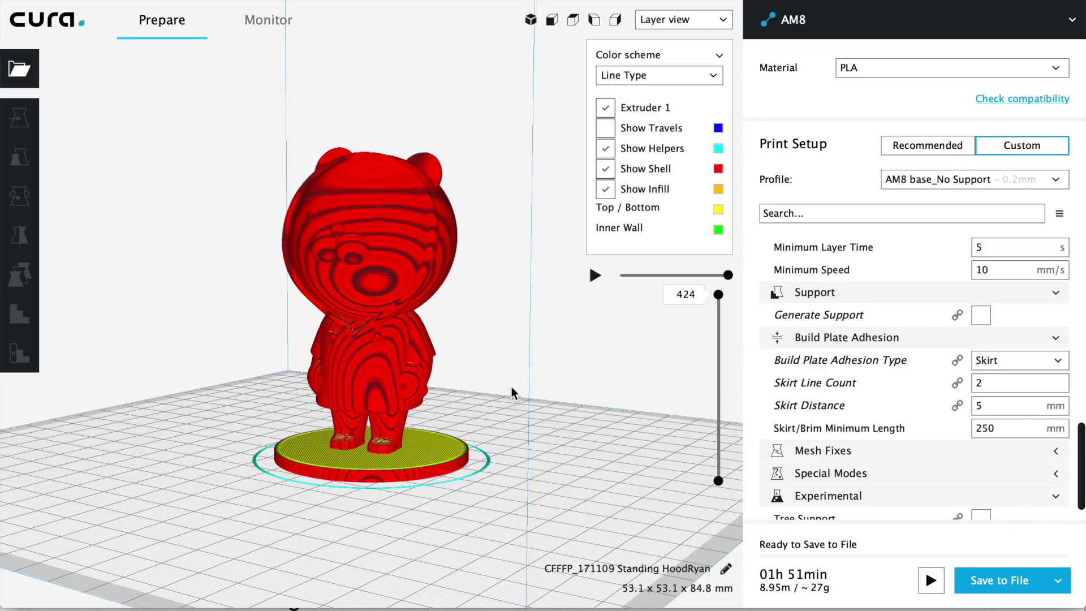
- Check the Slice automatically option in the general preferences and close them without changes
{"action": "right_click_drag", "start_coordinate": [510, 387], "coordinate": [500, 409]}
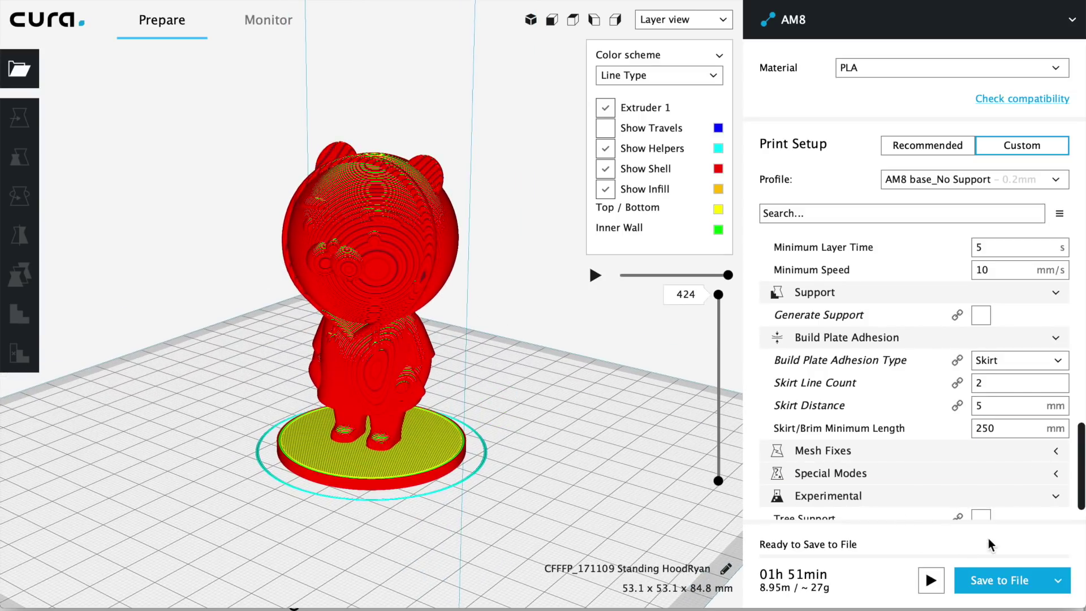
{"action": "mouse_move", "coordinate": [524, 402]}
{"action": "right_mouse_down"}
{"action": "mouse_move", "coordinate": [461, 389]}
{"action": "mouse_move", "coordinate": [552, 420]}
{"action": "mouse_move", "coordinate": [511, 409]}
{"action": "right_mouse_up"}
{"action": "left_click", "coordinate": [104, 0]}
{"action": "left_click", "coordinate": [104, 17]}
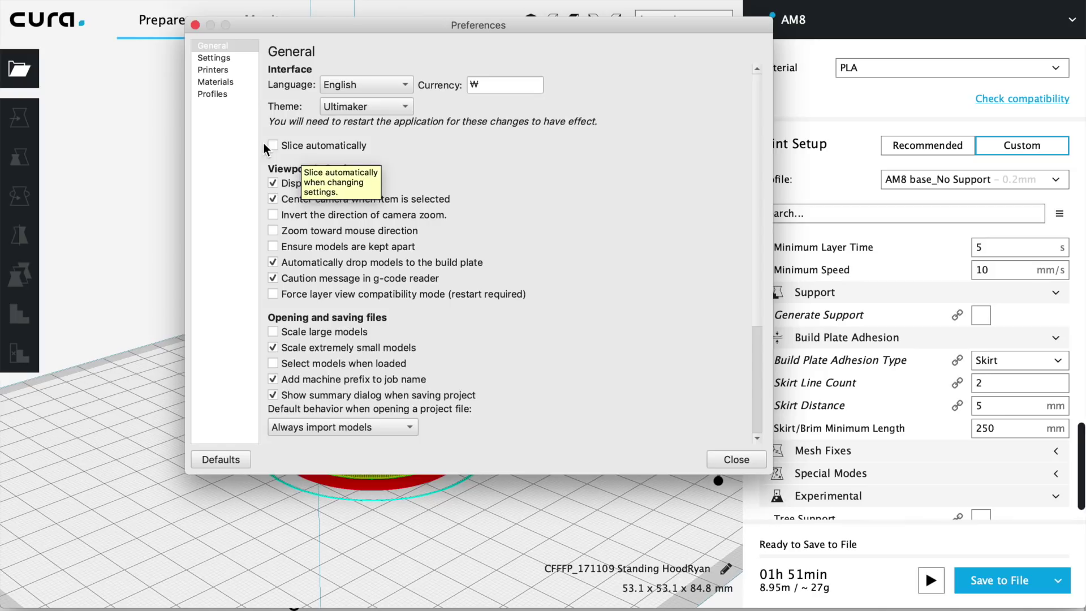
{"action": "left_click", "coordinate": [715, 463]}
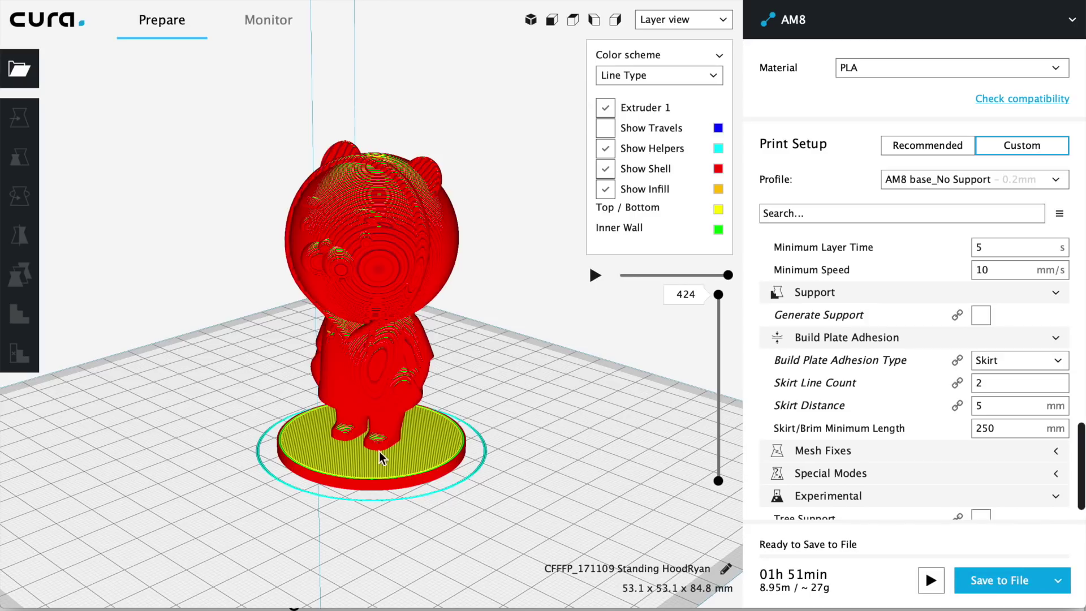
- Move the figure to about X -12.5 mm, Y -22 mm on the build plate and look over the print settings
{"action": "left_click_drag", "start_coordinate": [382, 455], "coordinate": [440, 381]}
{"action": "left_click", "coordinate": [542, 499]}
{"action": "scroll", "coordinate": [980, 324], "scroll_direction": "up", "scroll_amount": 5}
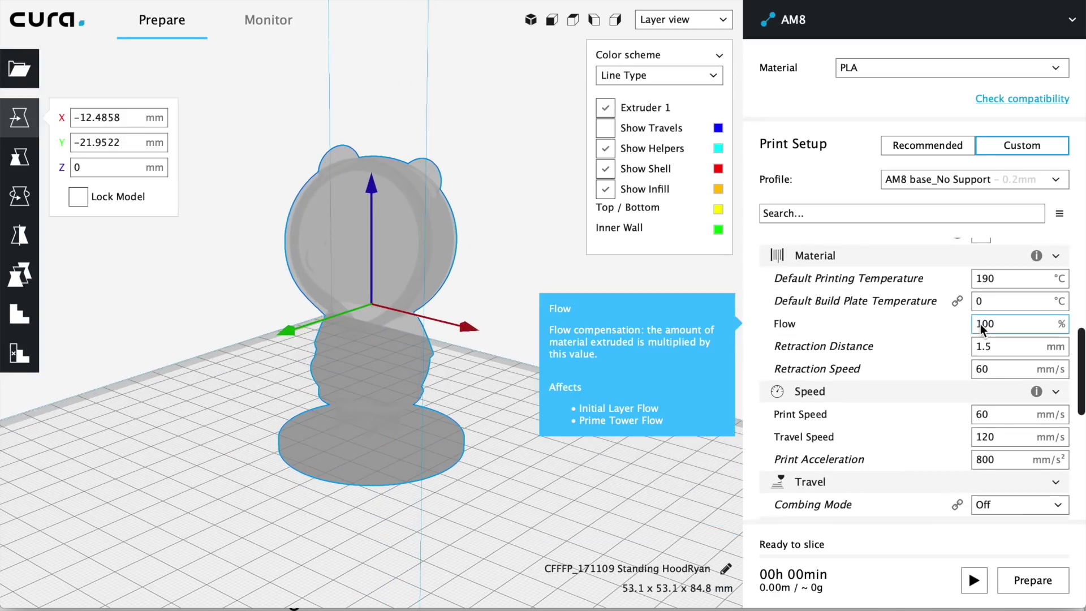
{"action": "scroll", "coordinate": [980, 325], "scroll_direction": "up", "scroll_amount": 4}
{"action": "scroll", "coordinate": [932, 352], "scroll_direction": "up", "scroll_amount": 4}
{"action": "scroll", "coordinate": [933, 352], "scroll_direction": "down", "scroll_amount": 5}
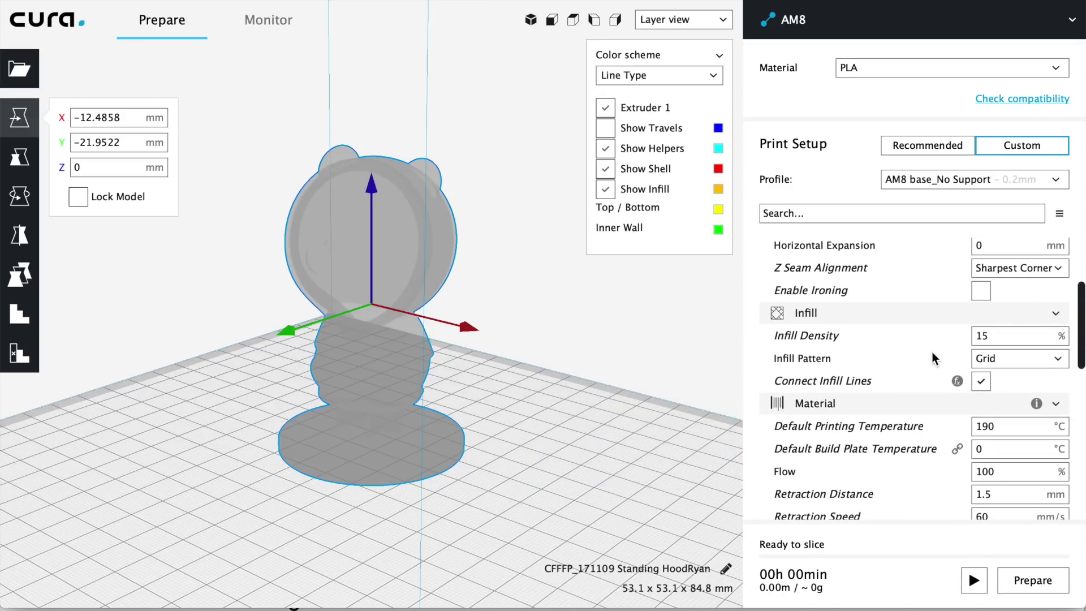
- Turn on automatic slicing from the slice controls, deselect the figure, and open the general preferences
{"action": "left_click", "coordinate": [974, 580]}
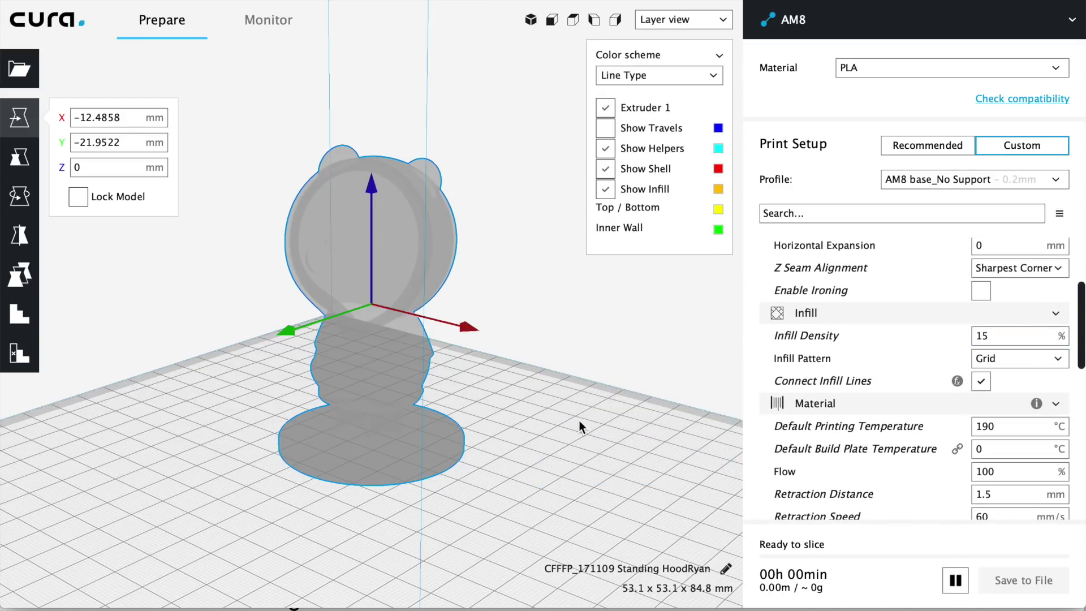
{"action": "left_click", "coordinate": [537, 413]}
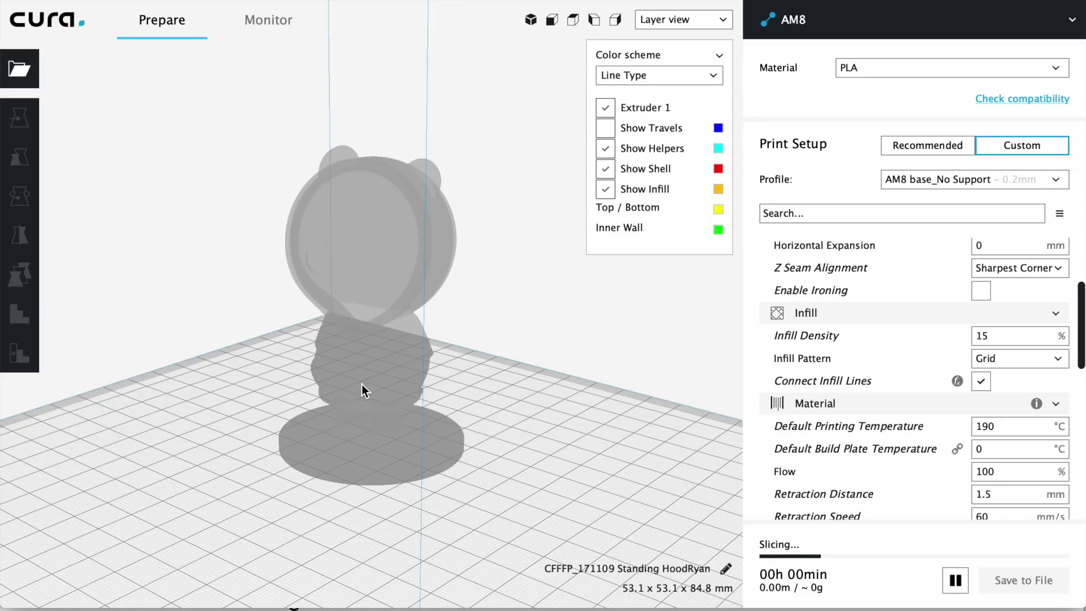
{"action": "left_click", "coordinate": [74, 0]}
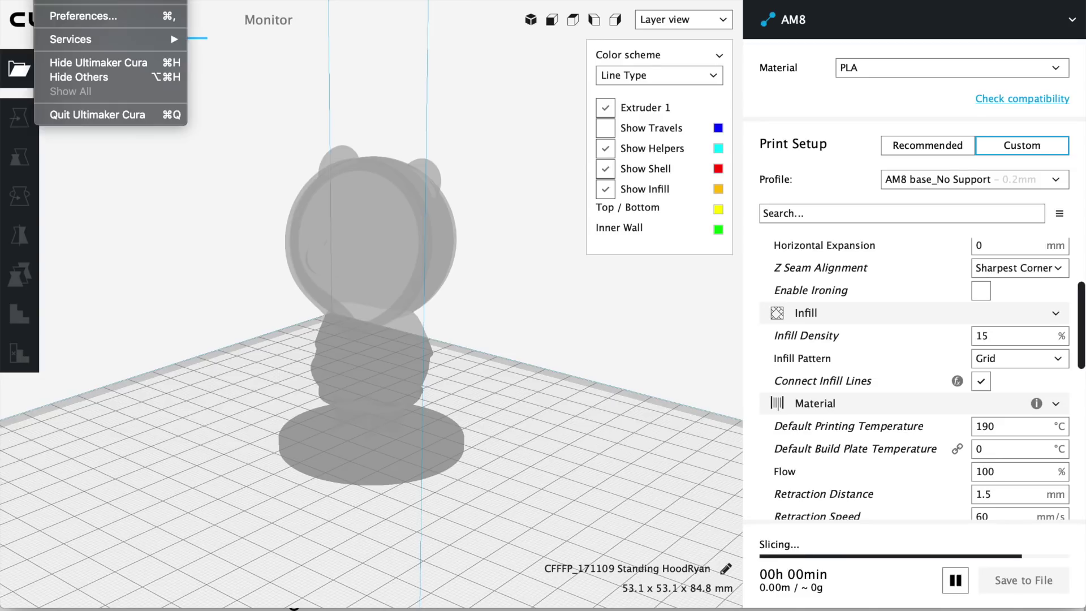
{"action": "left_click", "coordinate": [89, 16]}
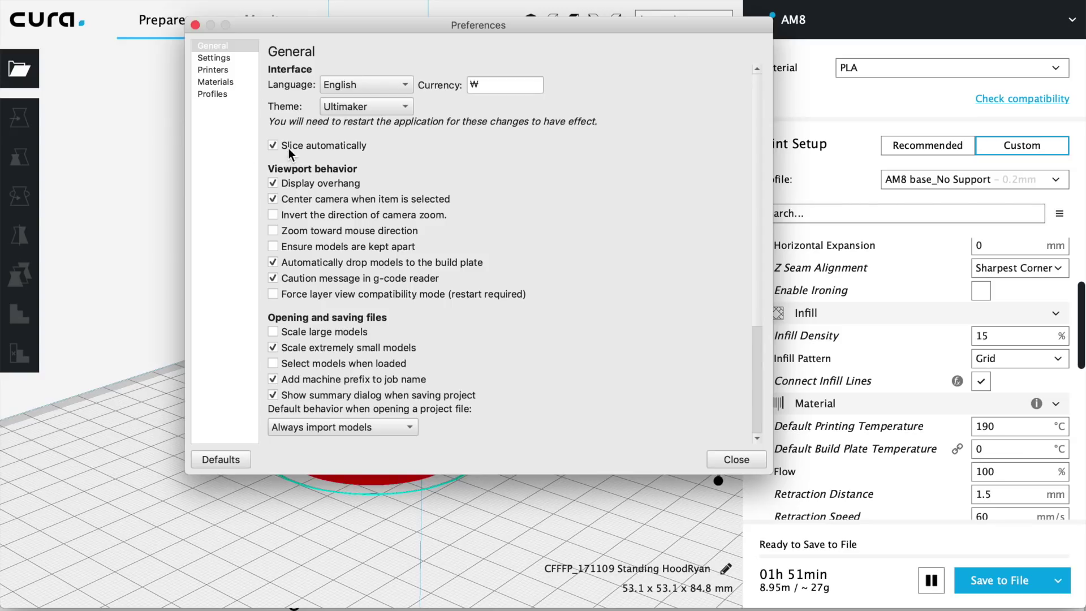
- Close the preferences, turn automatic slicing on, and move the figure to about X 13.3 mm, Y 2.1 mm
{"action": "left_click", "coordinate": [733, 459]}
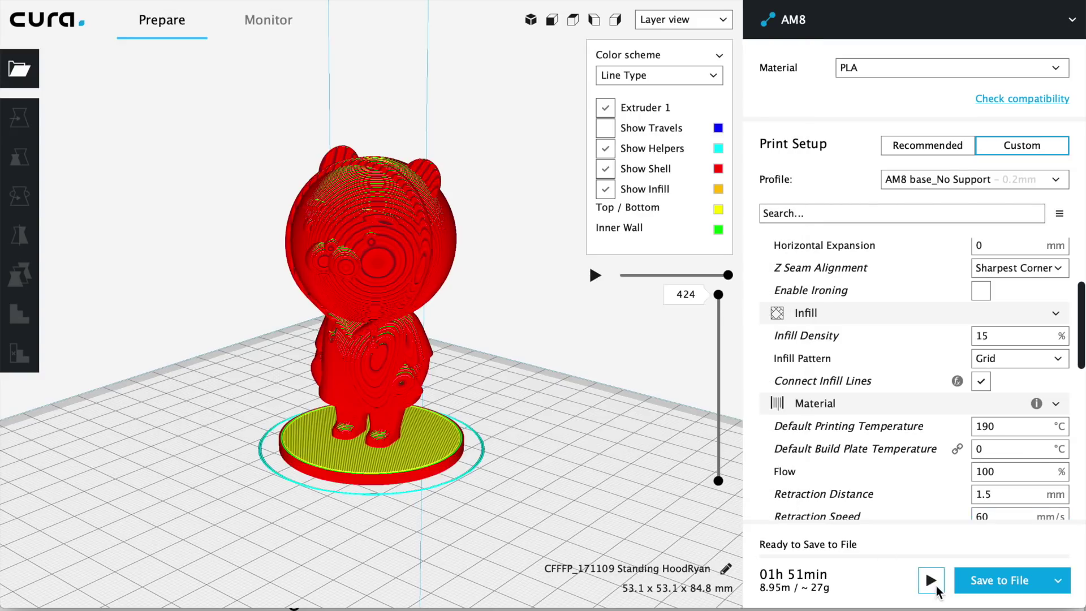
{"action": "left_click", "coordinate": [933, 583]}
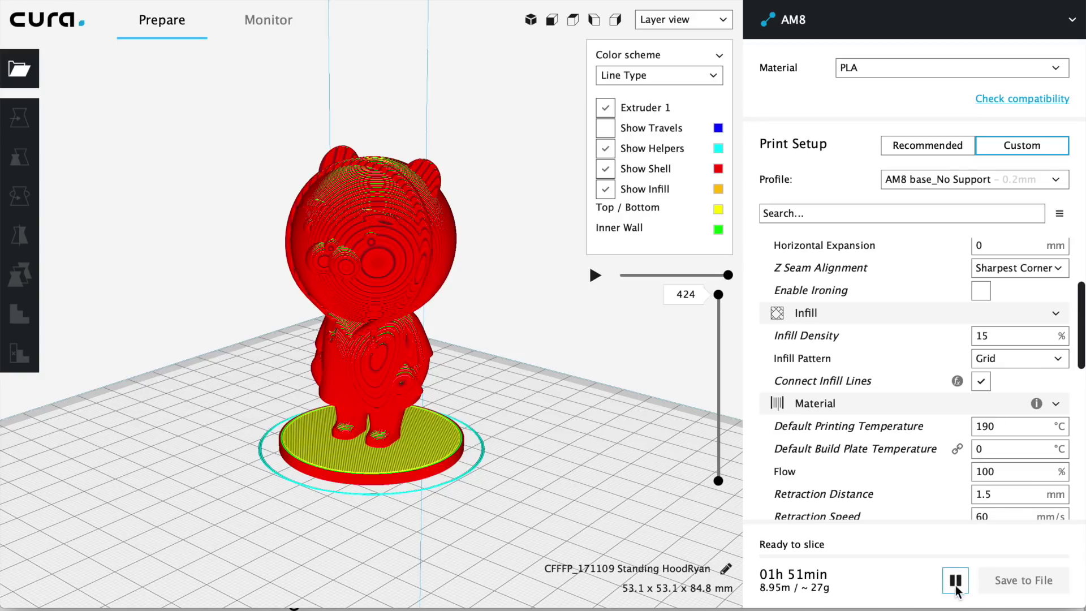
{"action": "left_click", "coordinate": [389, 356]}
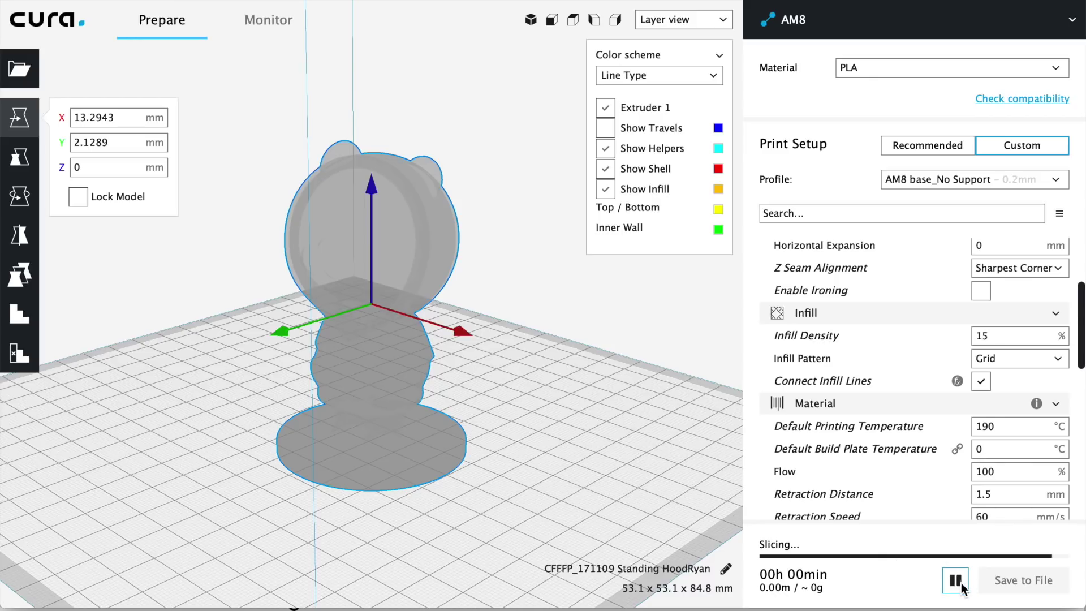
- Turn automatic slicing off, shift the figure slightly on the build plate, and deselect it
{"action": "left_click", "coordinate": [934, 581]}
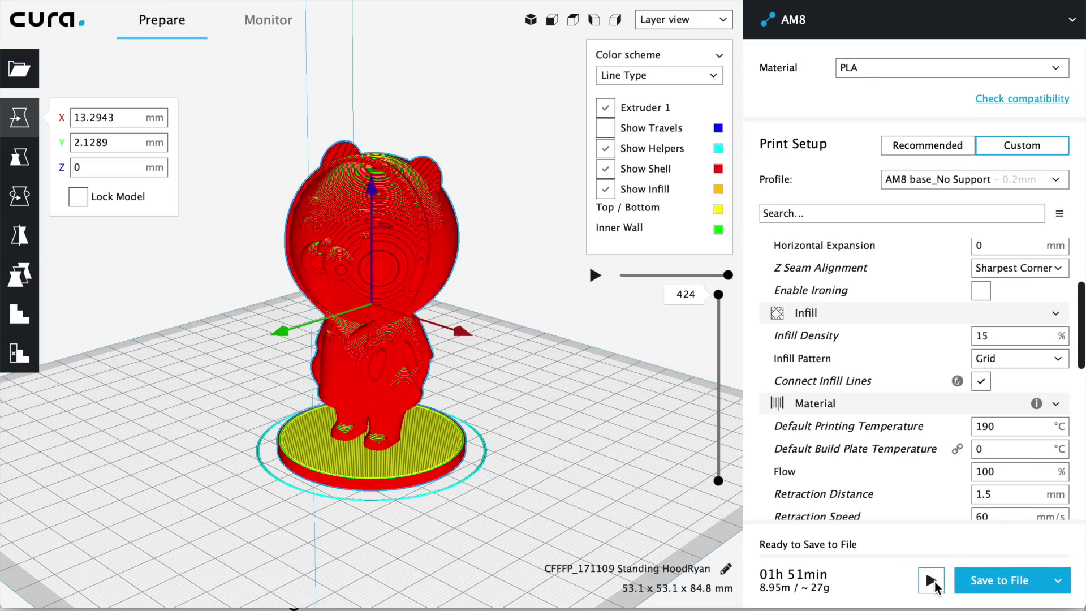
{"action": "left_click_drag", "start_coordinate": [365, 414], "coordinate": [354, 400]}
{"action": "left_click", "coordinate": [487, 405]}
{"action": "right_click_drag", "start_coordinate": [489, 406], "coordinate": [507, 413]}
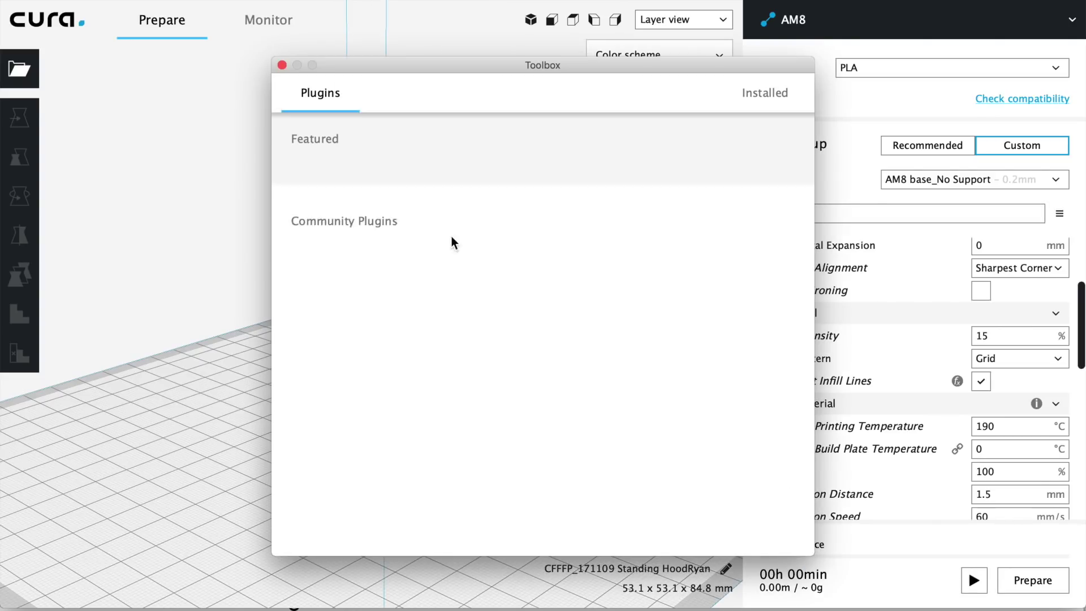
- Browse the Toolbox's community plugins for Automatic Slicing Toggle Switch, then close the Toolbox
{"action": "scroll", "coordinate": [437, 356], "scroll_direction": "down", "scroll_amount": 3}
{"action": "scroll", "coordinate": [437, 356], "scroll_direction": "up", "scroll_amount": 3}
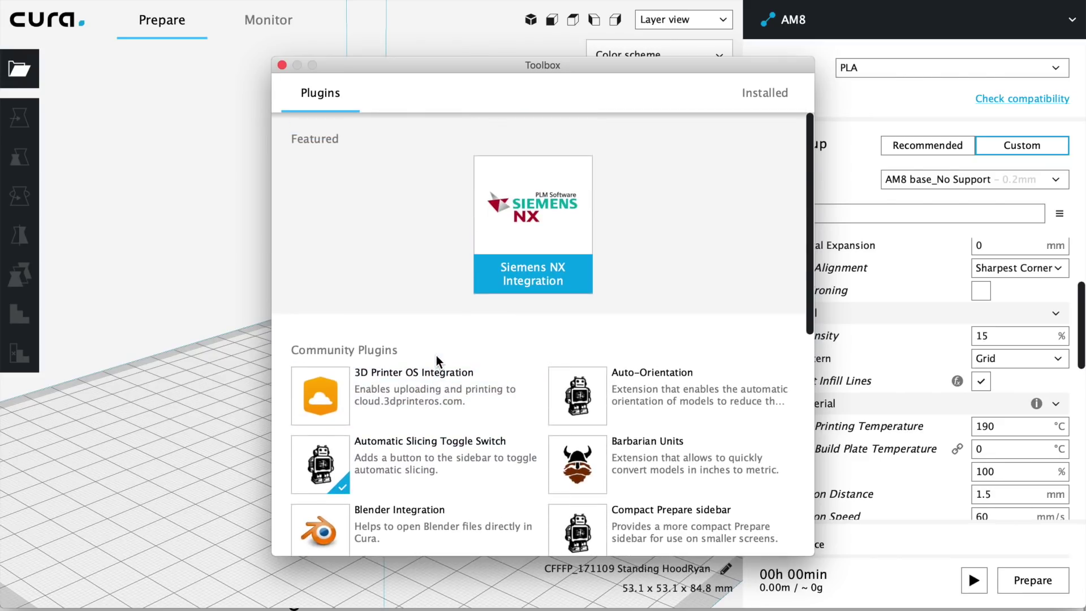
{"action": "scroll", "coordinate": [476, 398], "scroll_direction": "down", "scroll_amount": 2}
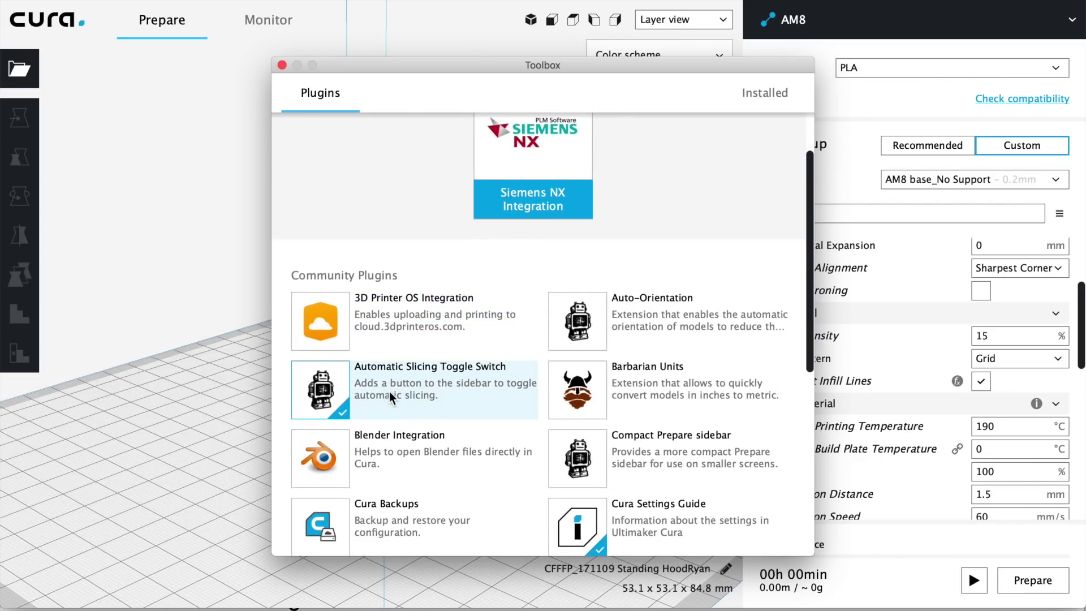
{"action": "scroll", "coordinate": [382, 412], "scroll_direction": "up", "scroll_amount": 1}
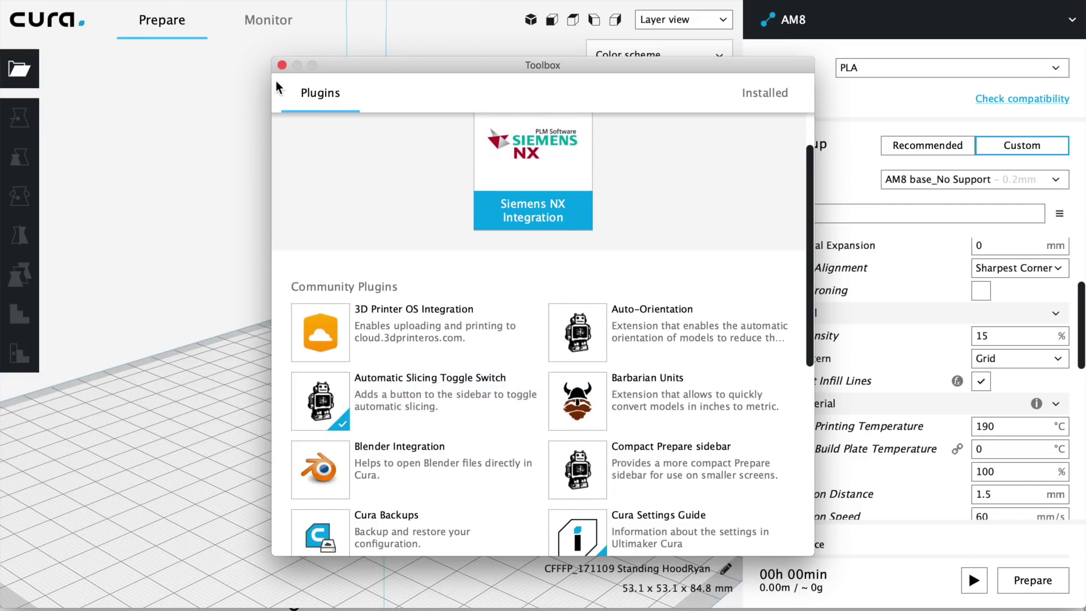
{"action": "left_click", "coordinate": [282, 66]}
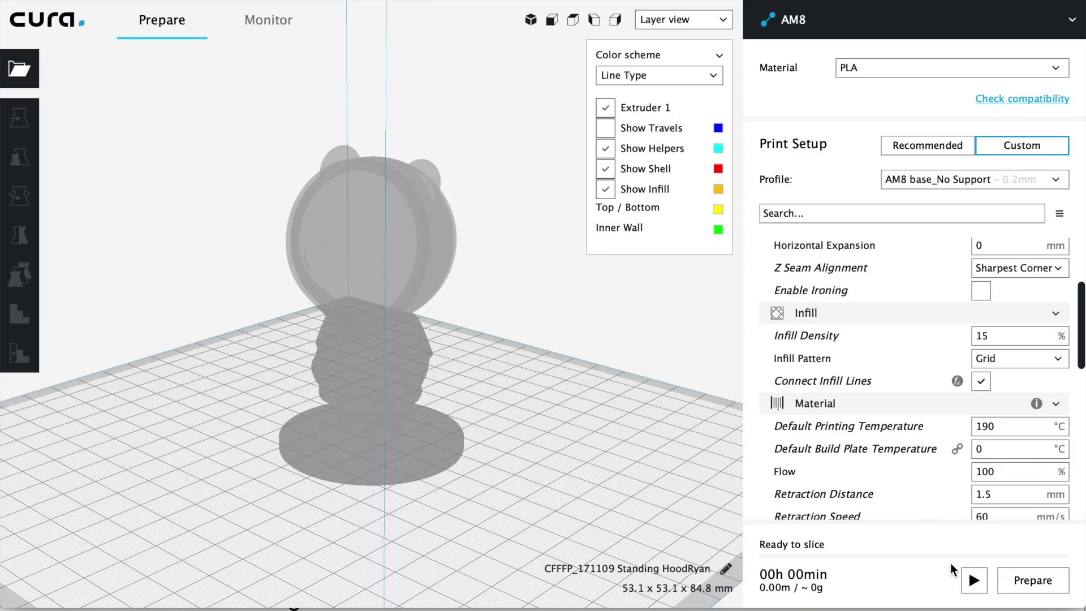
- Slice the figure by switching automatic slicing on and back off, then show it in Solid view
{"action": "left_click", "coordinate": [986, 585]}
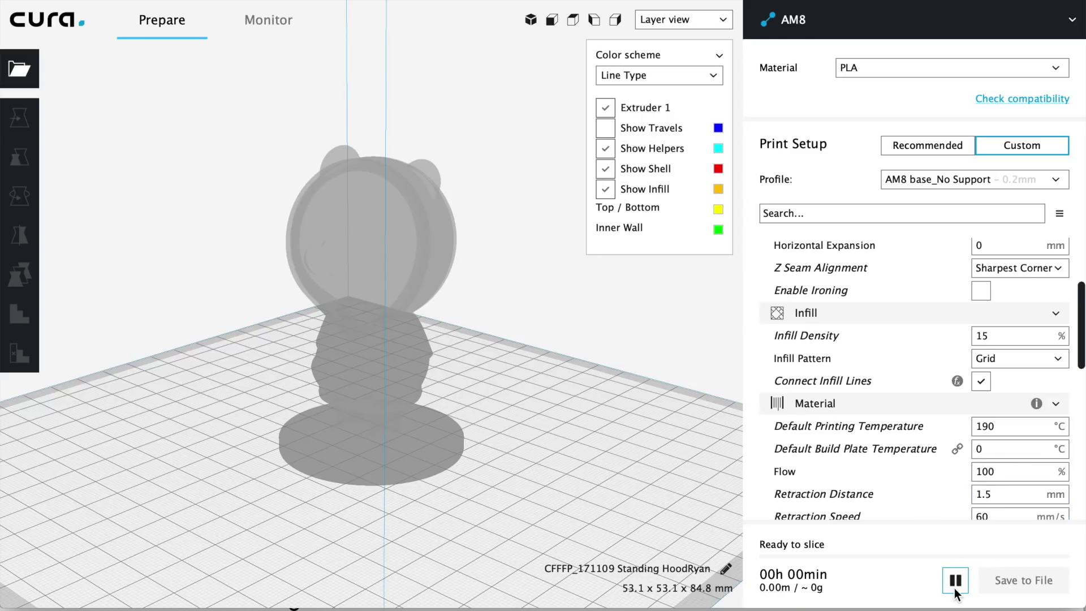
{"action": "left_click", "coordinate": [957, 580]}
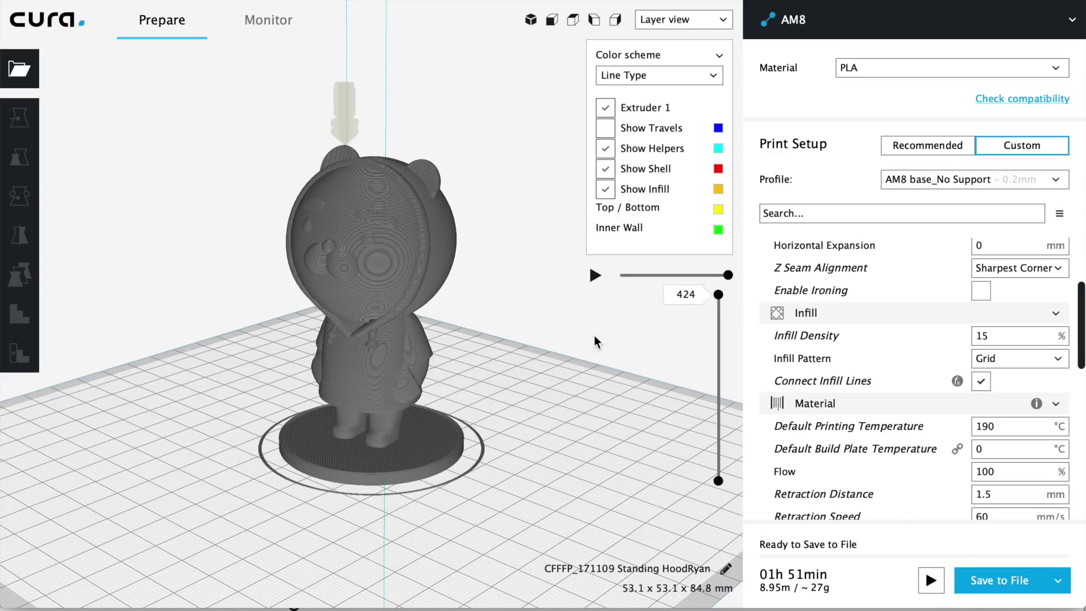
{"action": "left_click", "coordinate": [719, 294]}
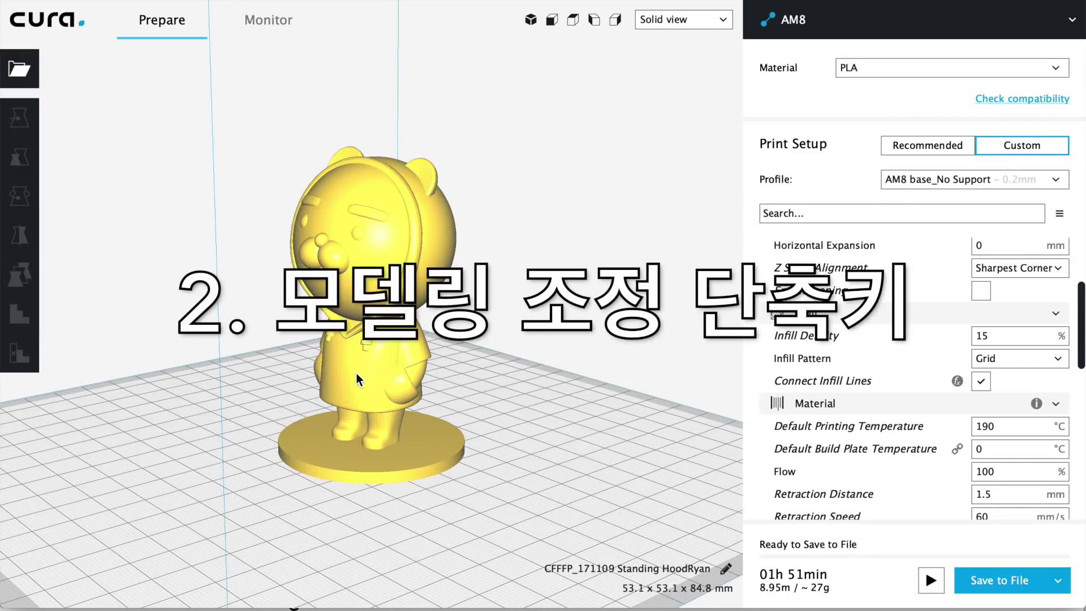
- Select the figure and switch through the Move, Scale, Rotate and Mirror tools with their shortcuts
{"action": "left_click", "coordinate": [398, 283]}
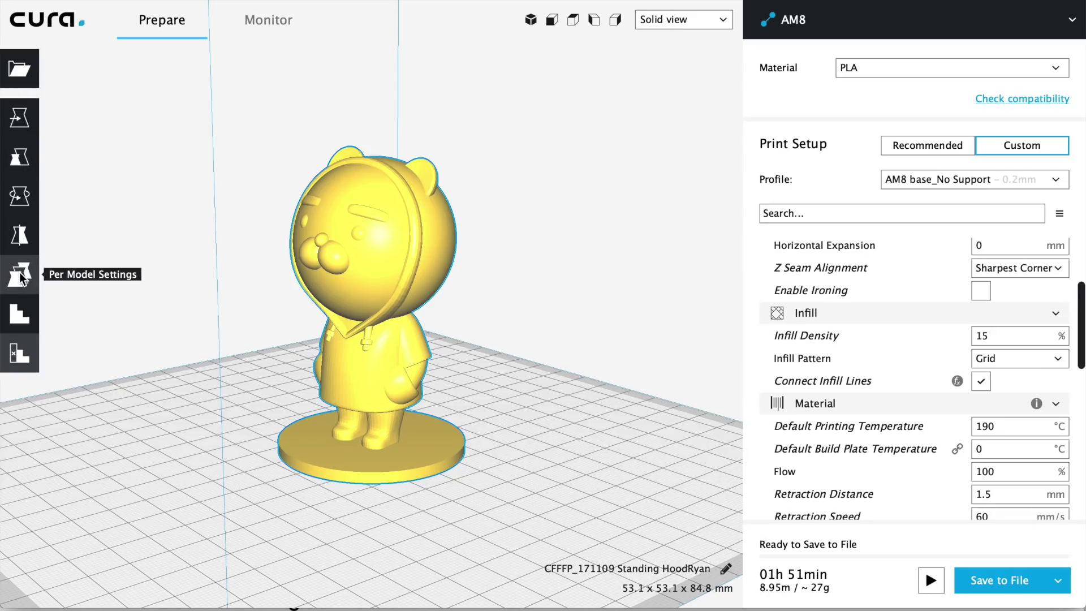
{"action": "left_click", "coordinate": [35, 112]}
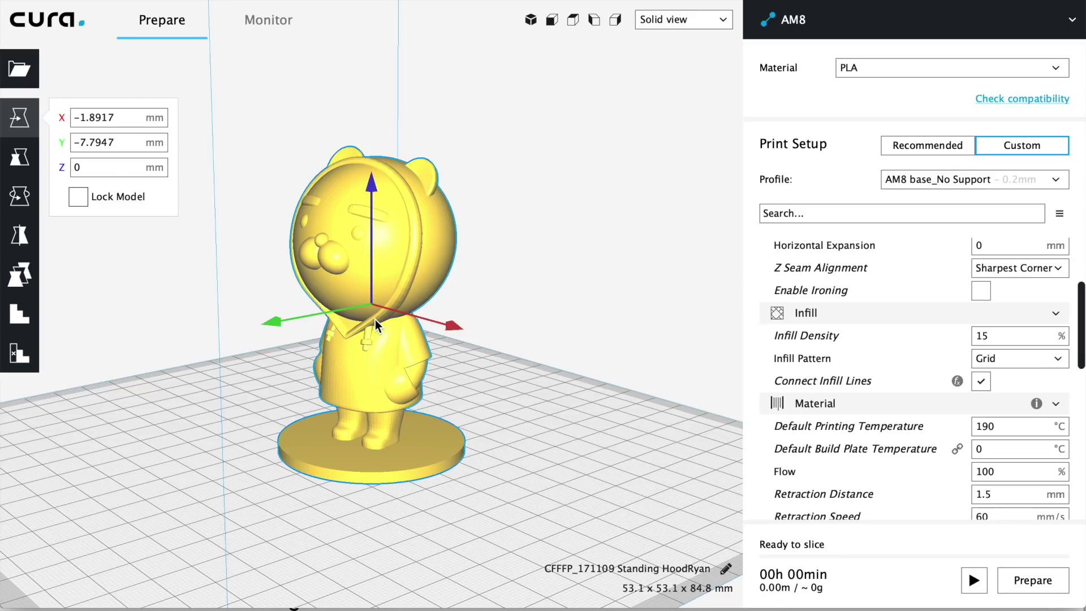
{"action": "key", "text": "s"}
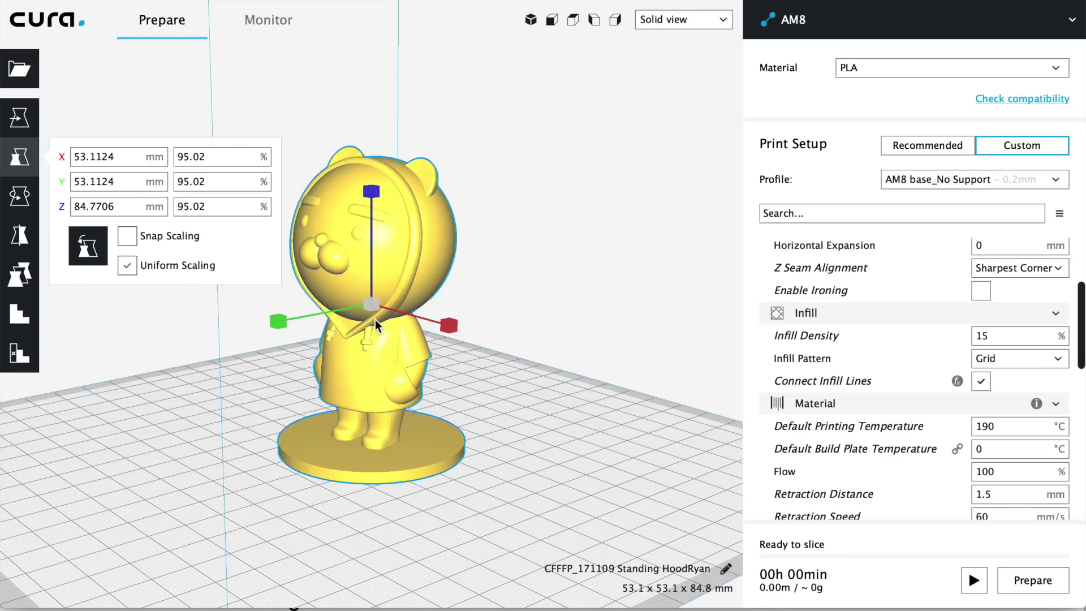
{"action": "key", "text": "r"}
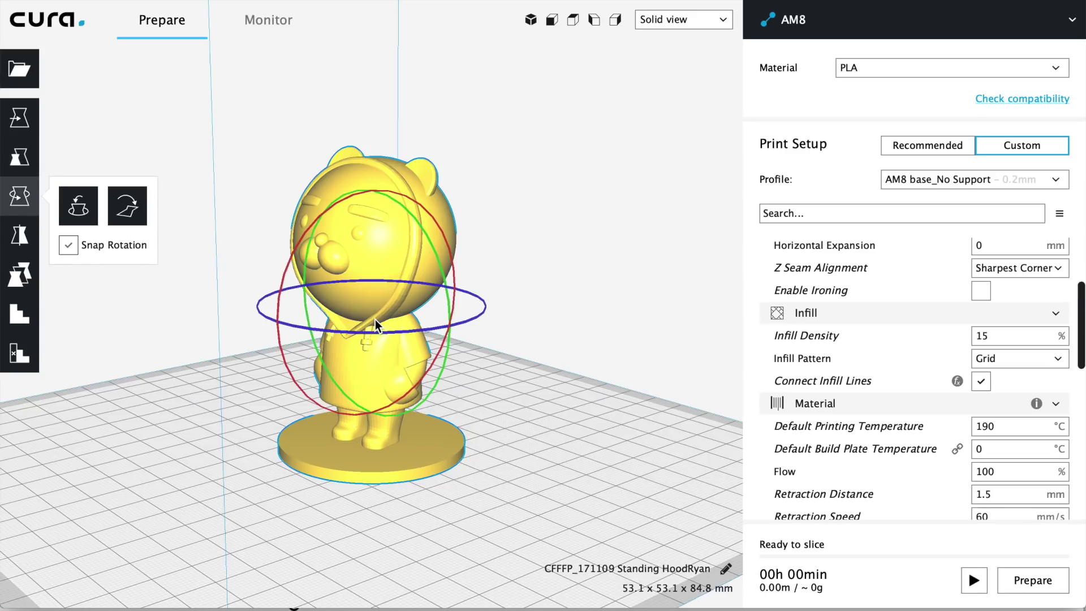
{"action": "key", "text": "m"}
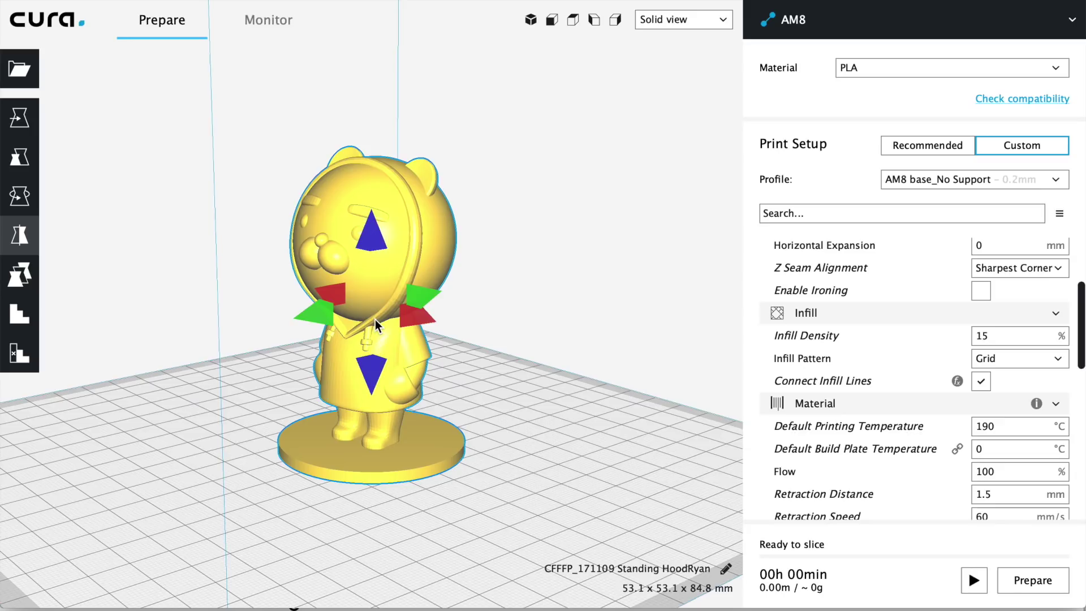
{"action": "key", "text": "s"}
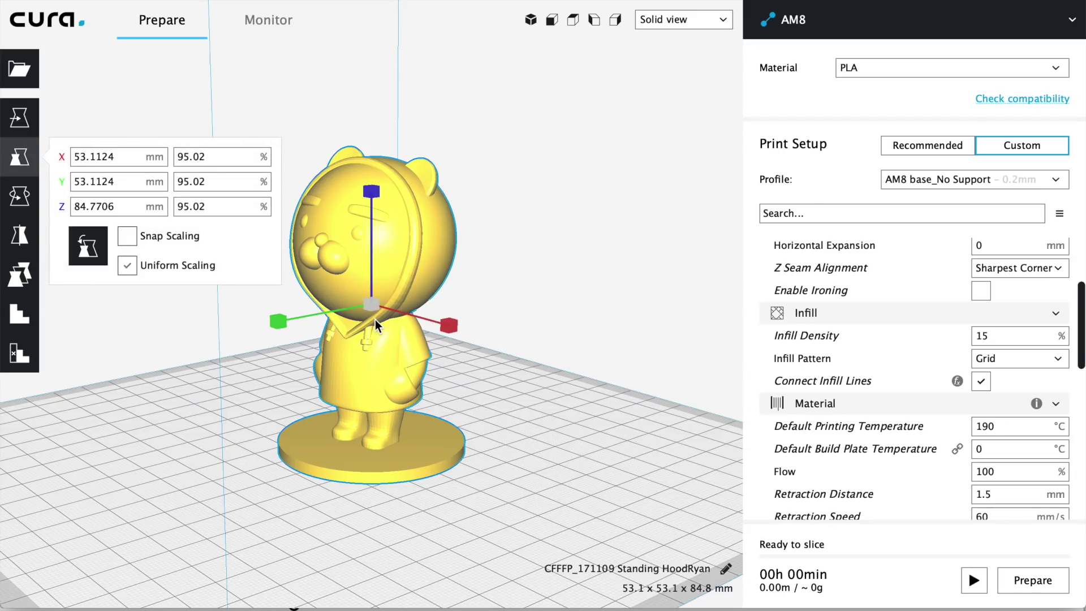
{"action": "key", "text": "r"}
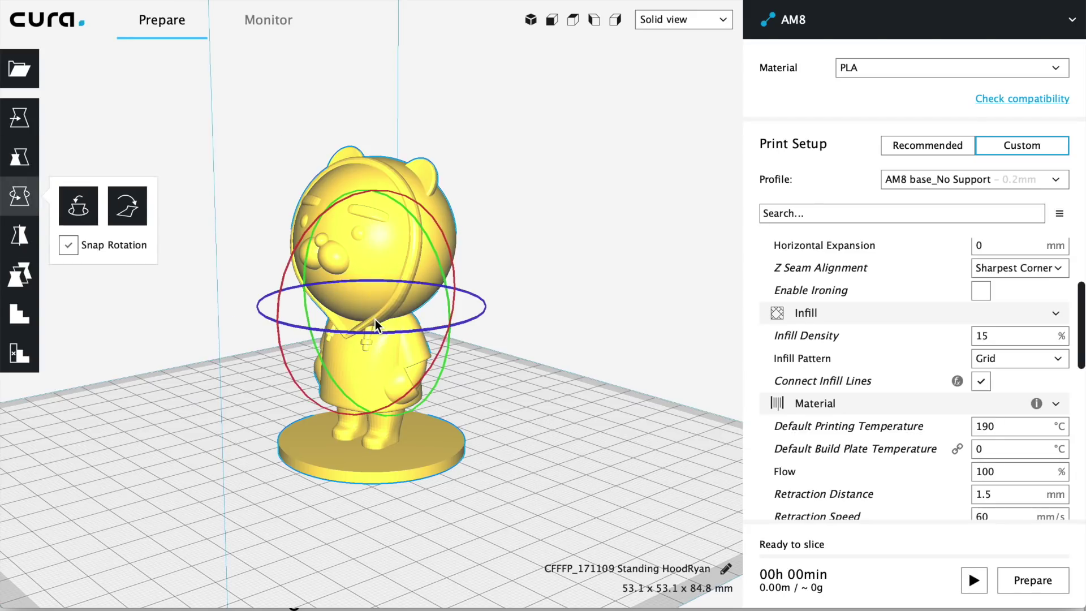
{"action": "key", "text": "t"}
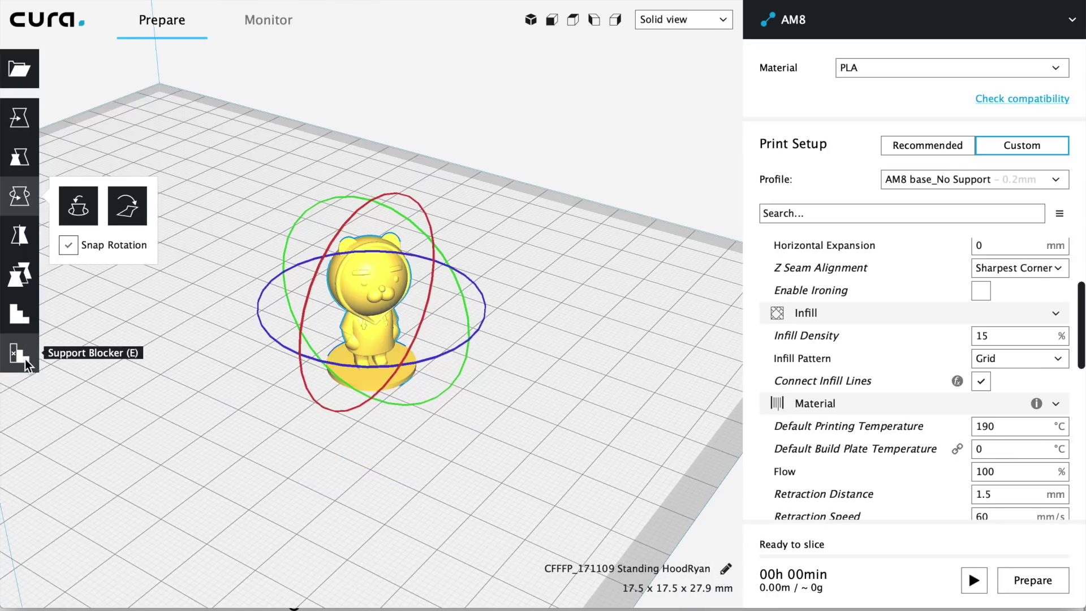
- Place a support blocker on the side of the figure
{"action": "left_click", "coordinate": [25, 358]}
{"action": "left_click", "coordinate": [350, 307]}
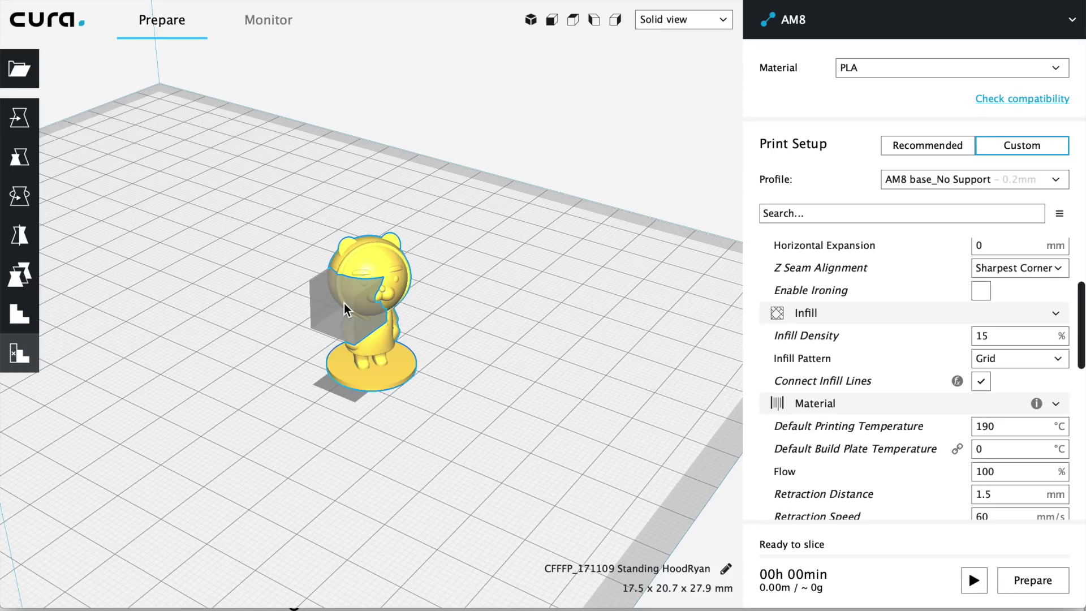
- Scale the support blocker uniformly to about 6.9 mm per side and move it along the Y axis
{"action": "key", "text": "s"}
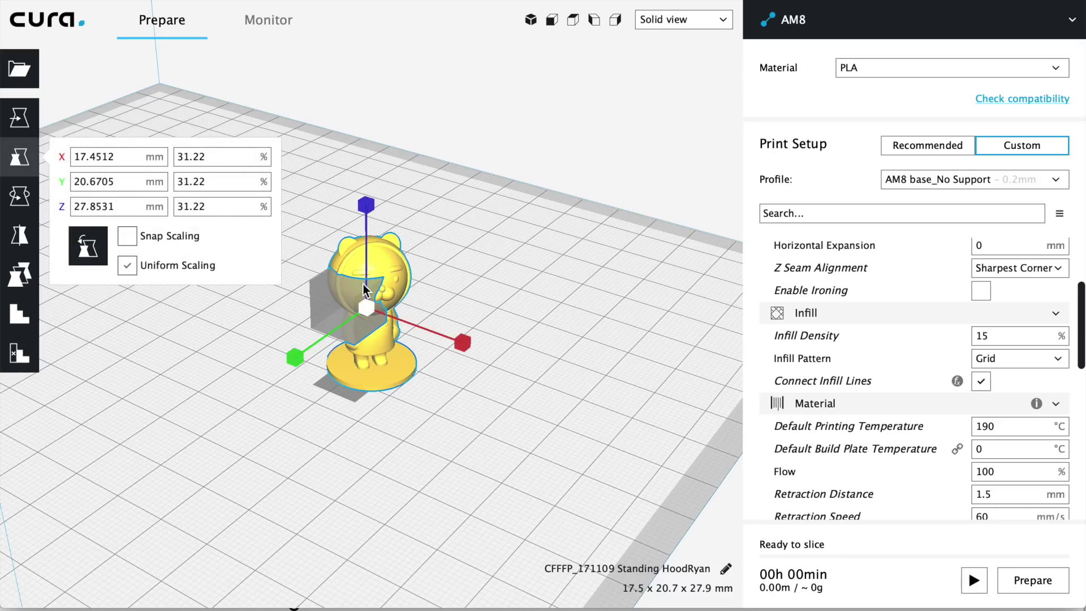
{"action": "left_click", "coordinate": [339, 311]}
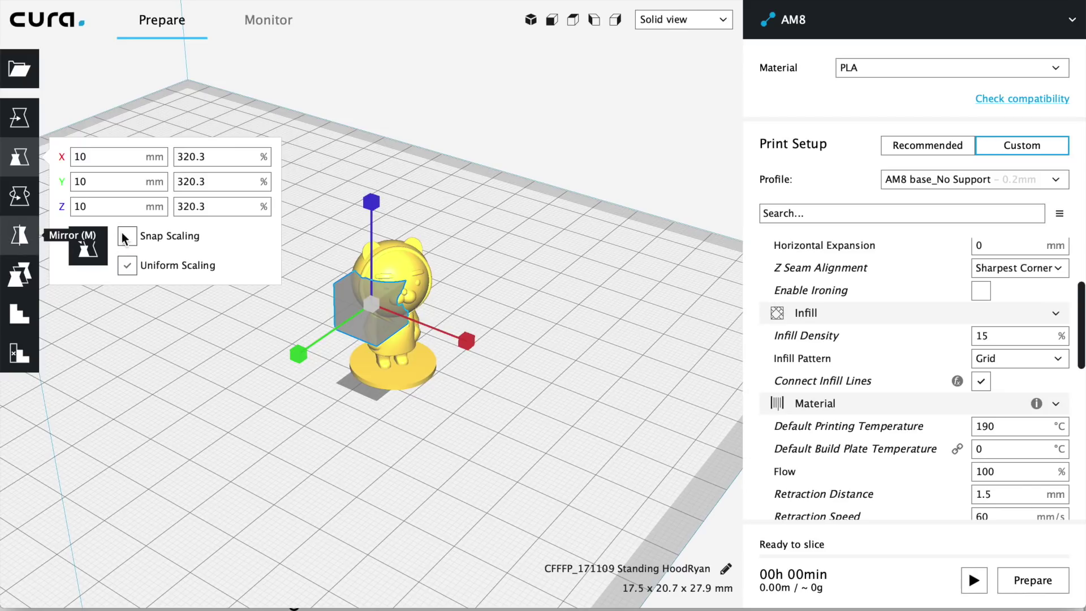
{"action": "left_click_drag", "start_coordinate": [297, 358], "coordinate": [369, 390]}
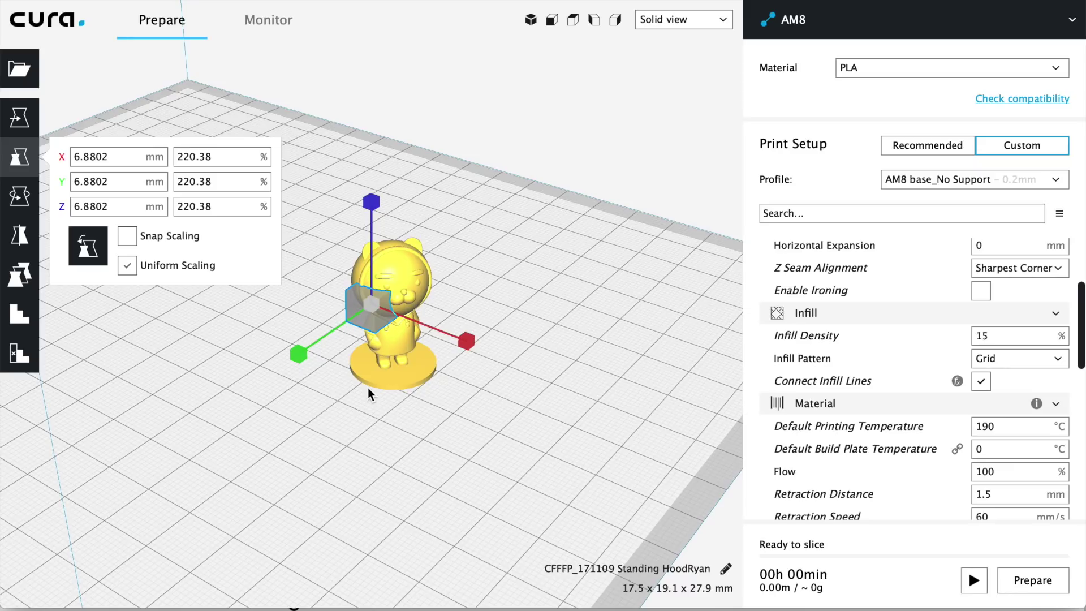
{"action": "key", "text": "t"}
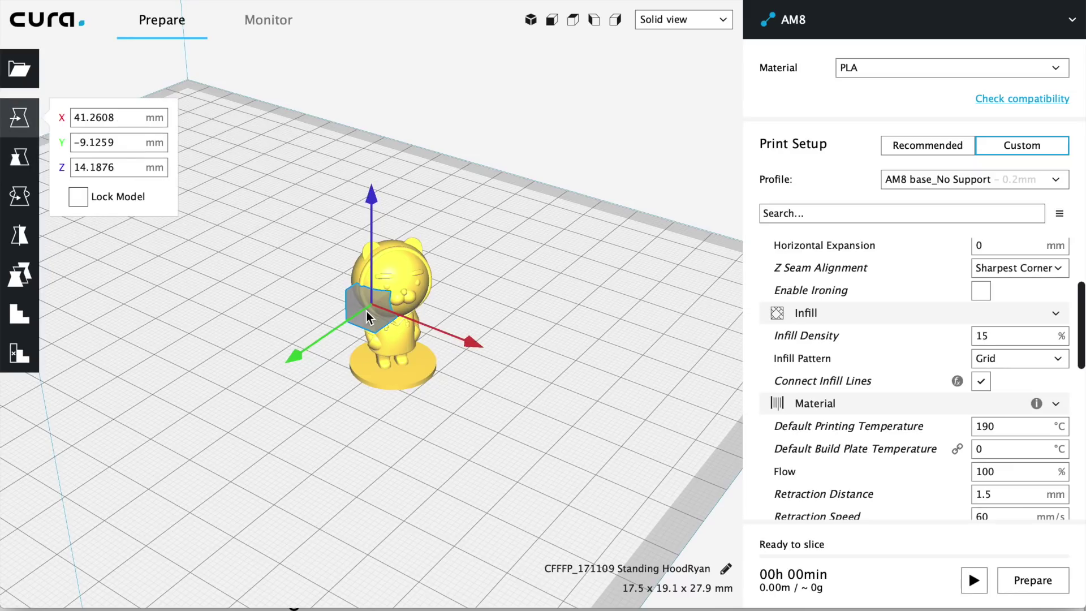
{"action": "mouse_move", "coordinate": [302, 357]}
{"action": "left_mouse_down"}
{"action": "mouse_move", "coordinate": [335, 385]}
{"action": "mouse_move", "coordinate": [295, 358]}
{"action": "mouse_move", "coordinate": [293, 338]}
{"action": "mouse_move", "coordinate": [300, 347]}
{"action": "left_mouse_up"}
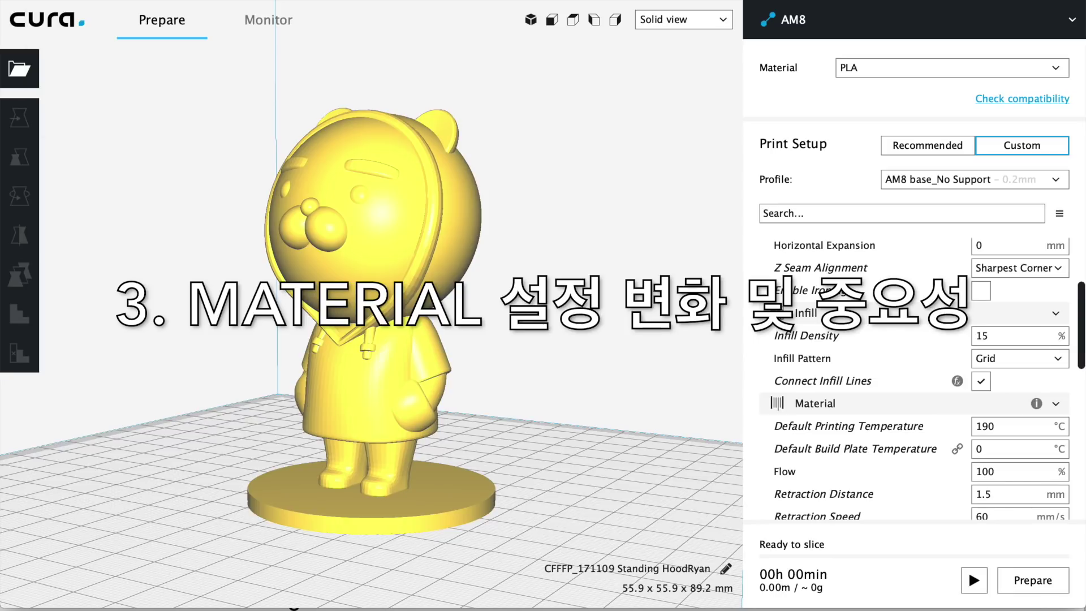
- Examine the generic PLA properties, including the filament diameter, in the Materials preferences with the Generic group collapsed, then close them
{"action": "left_click", "coordinate": [83, 17]}
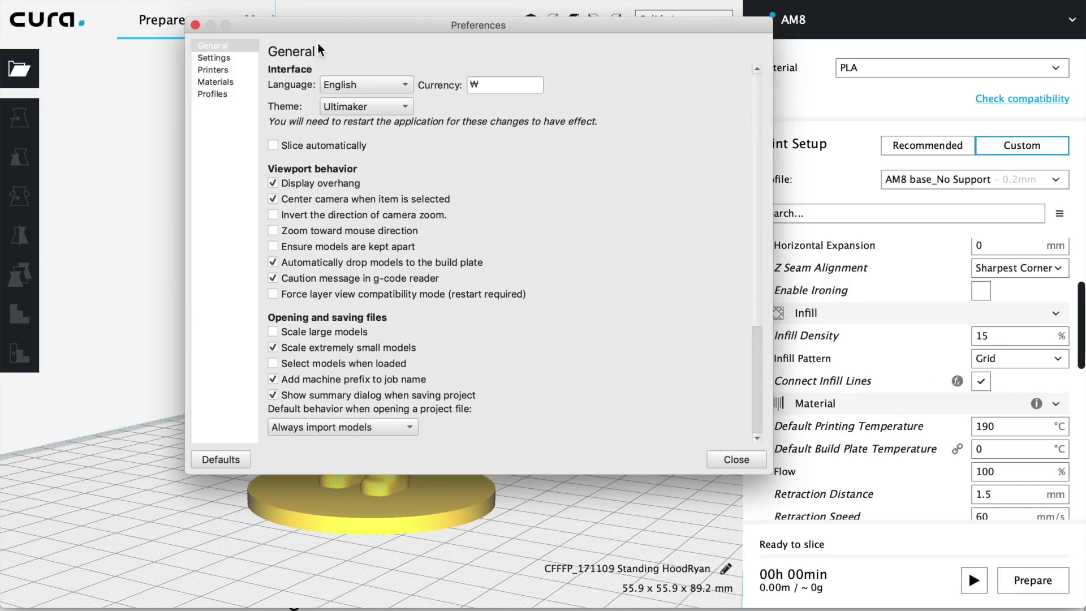
{"action": "left_click_drag", "start_coordinate": [321, 21], "coordinate": [328, 69]}
{"action": "left_click", "coordinate": [244, 123]}
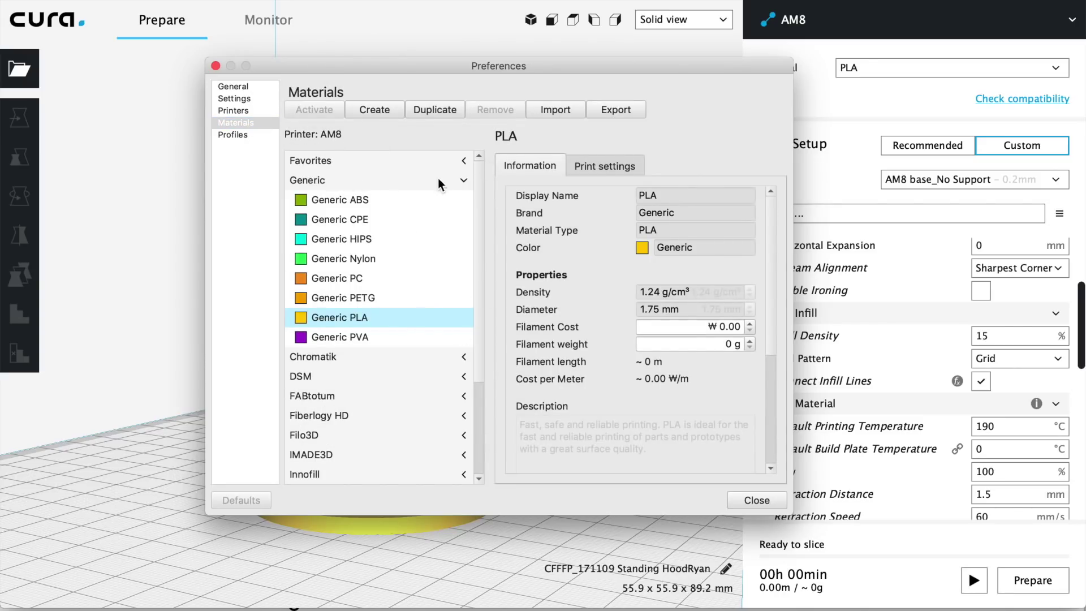
{"action": "left_click", "coordinate": [461, 180]}
{"action": "left_click_drag", "start_coordinate": [528, 66], "coordinate": [469, 80]}
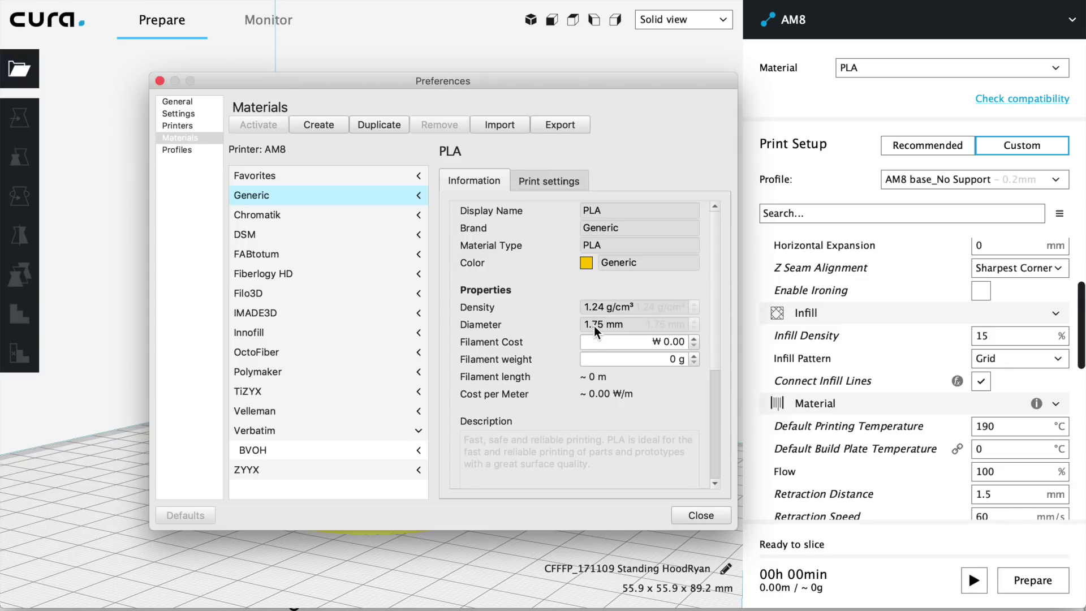
{"action": "left_click", "coordinate": [701, 515]}
- Search the setting visibility list for "diameter" from the Material print settings, then close the preferences without changes
{"action": "scroll", "coordinate": [925, 386], "scroll_direction": "down", "scroll_amount": 3}
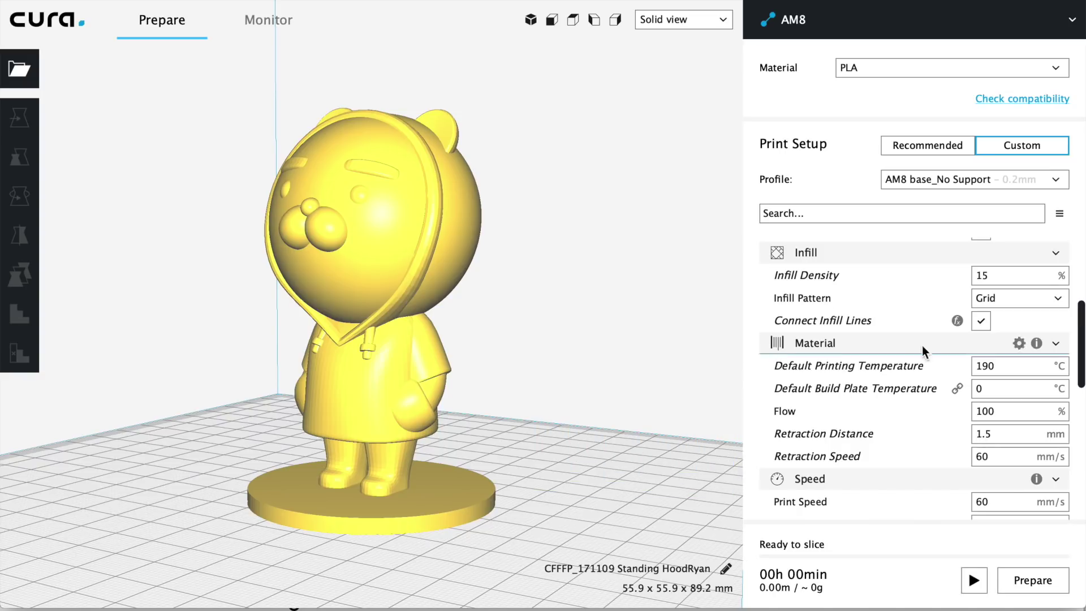
{"action": "mouse_move", "coordinate": [890, 370]}
{"action": "left_click", "coordinate": [1020, 344]}
{"action": "left_click", "coordinate": [472, 127]}
{"action": "type", "text": "dia"}
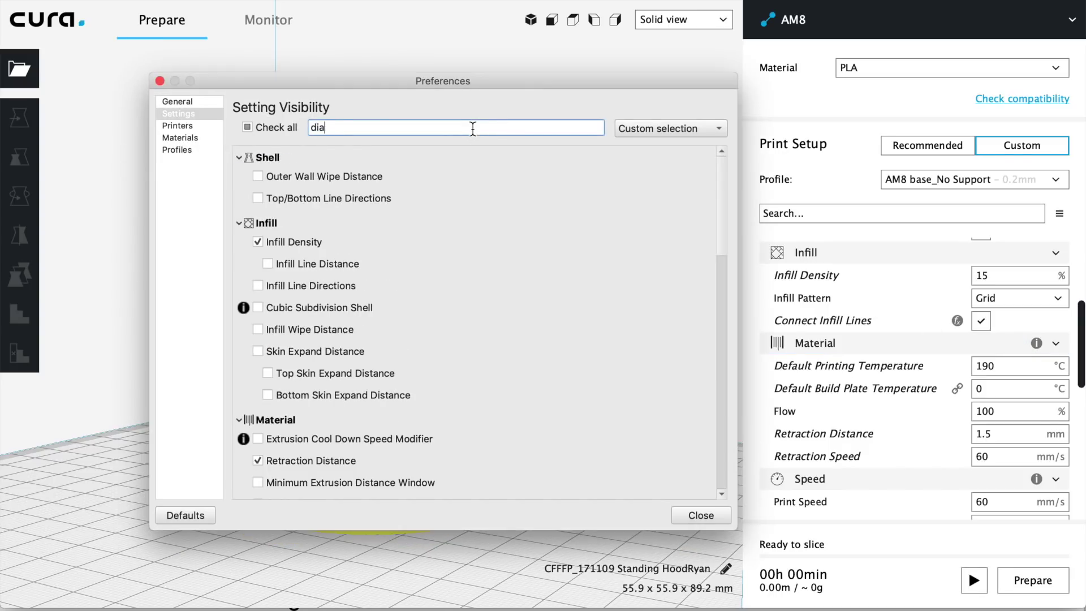
{"action": "type", "text": "meter"}
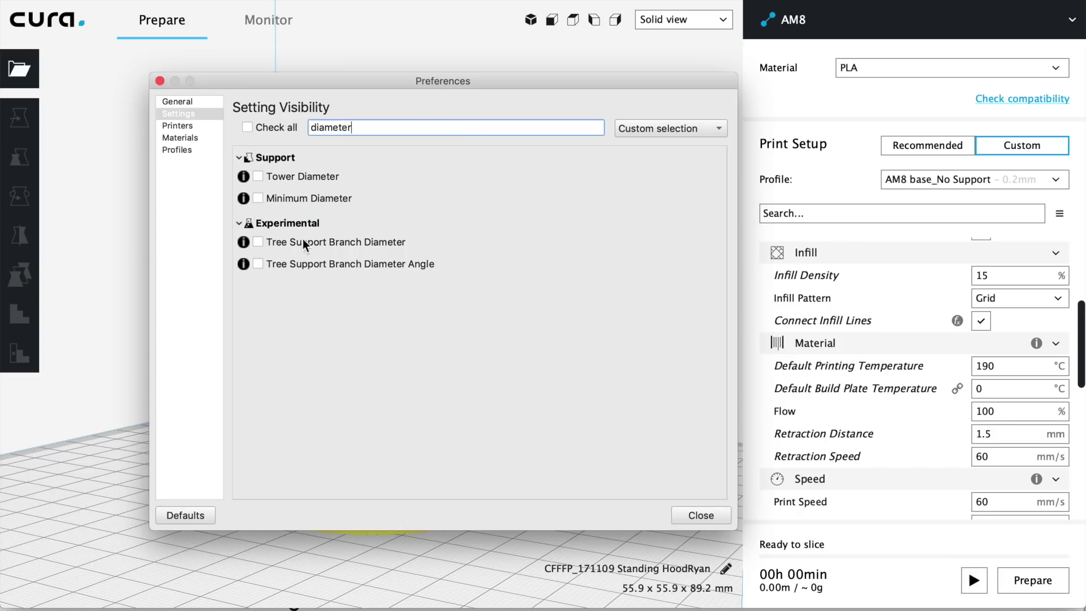
{"action": "key", "text": "Escape"}
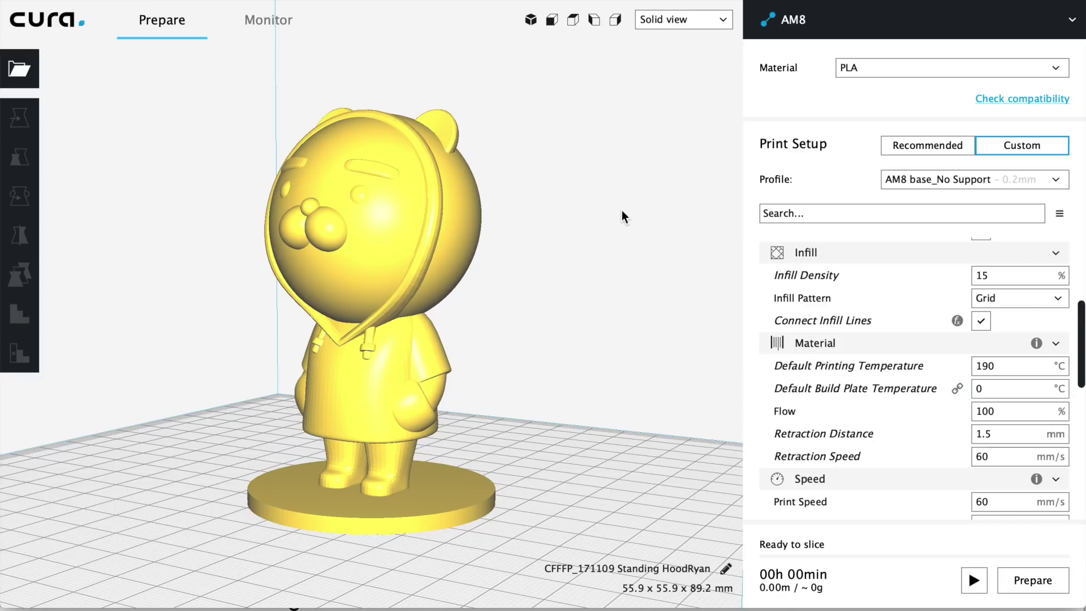
- Create a new custom material in the Materials preferences
{"action": "left_click", "coordinate": [56, 1]}
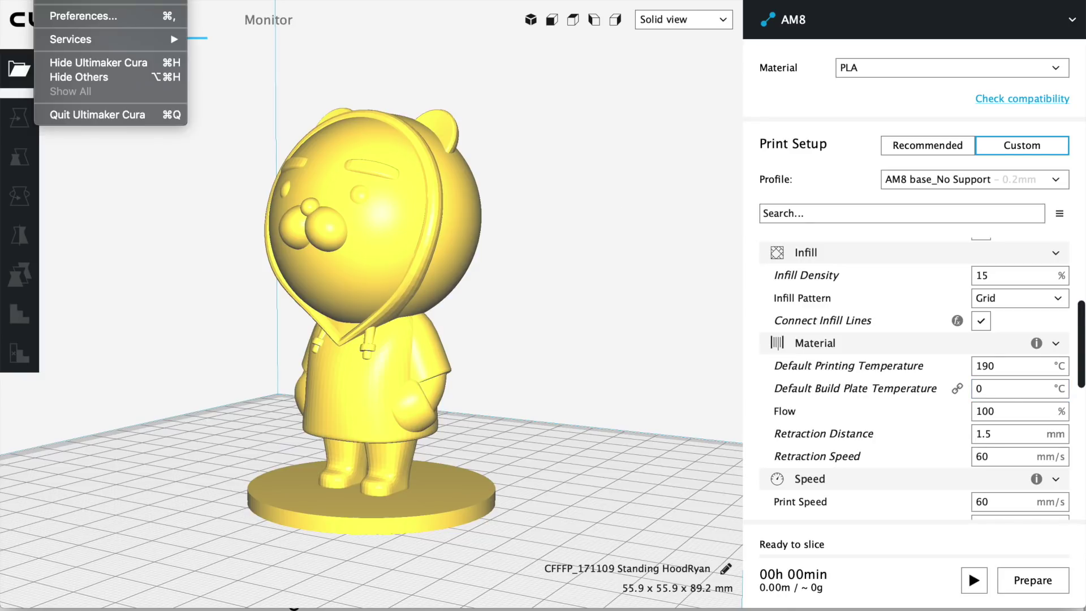
{"action": "left_click", "coordinate": [92, 20]}
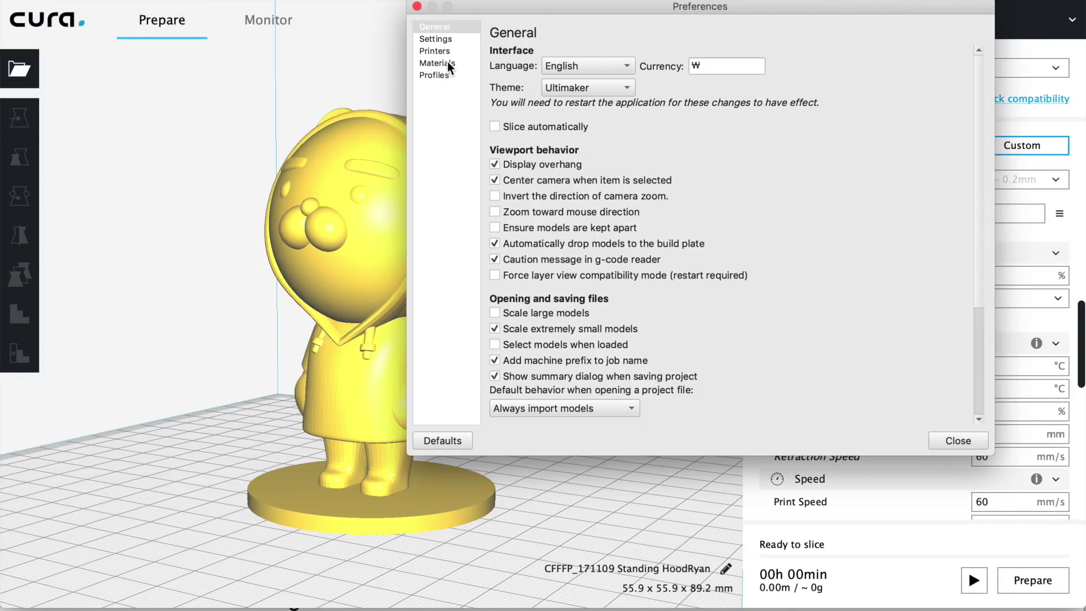
{"action": "left_click", "coordinate": [447, 63]}
{"action": "left_click_drag", "start_coordinate": [630, 4], "coordinate": [661, 49]}
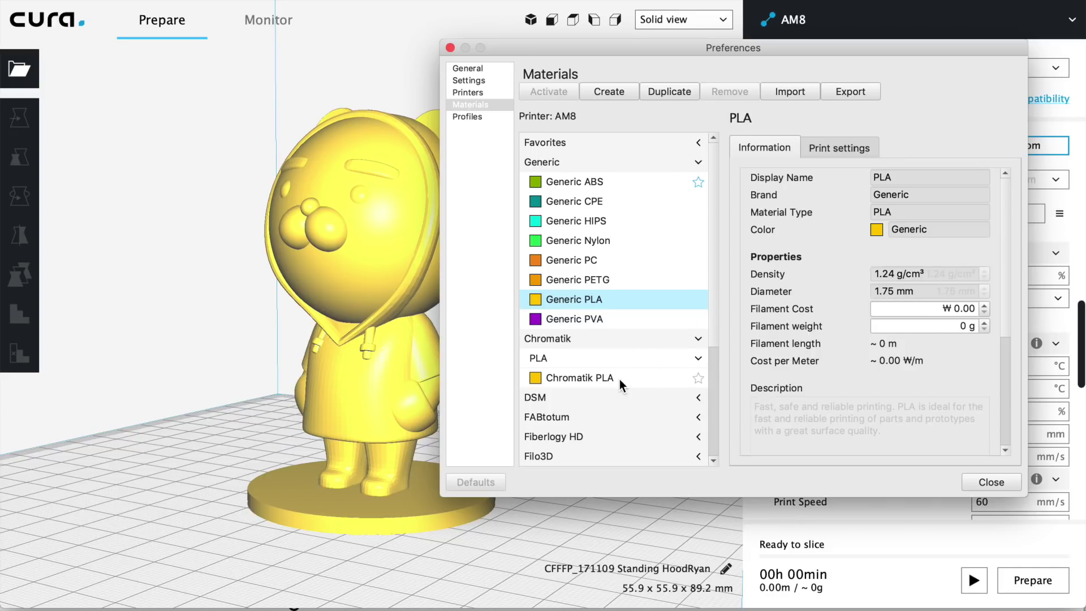
{"action": "scroll", "coordinate": [620, 380], "scroll_direction": "down", "scroll_amount": 5}
{"action": "left_click", "coordinate": [619, 89]}
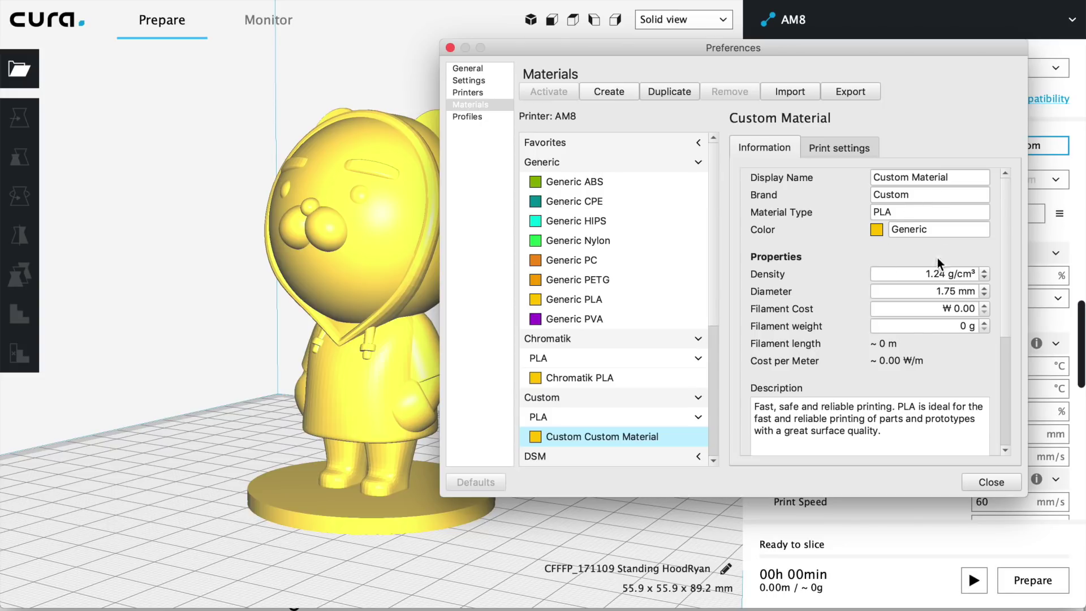
- Change the custom material's color to red and close the preferences
{"action": "left_click", "coordinate": [877, 230]}
{"action": "left_click_drag", "start_coordinate": [126, 387], "coordinate": [346, 245]}
{"action": "left_click", "coordinate": [378, 339]}
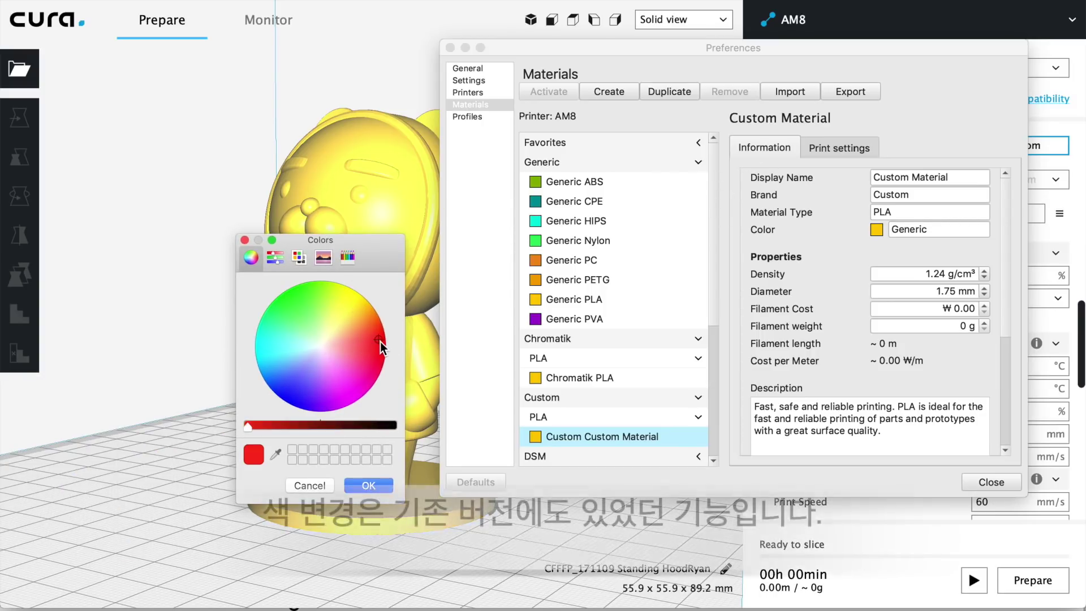
{"action": "left_click", "coordinate": [368, 486]}
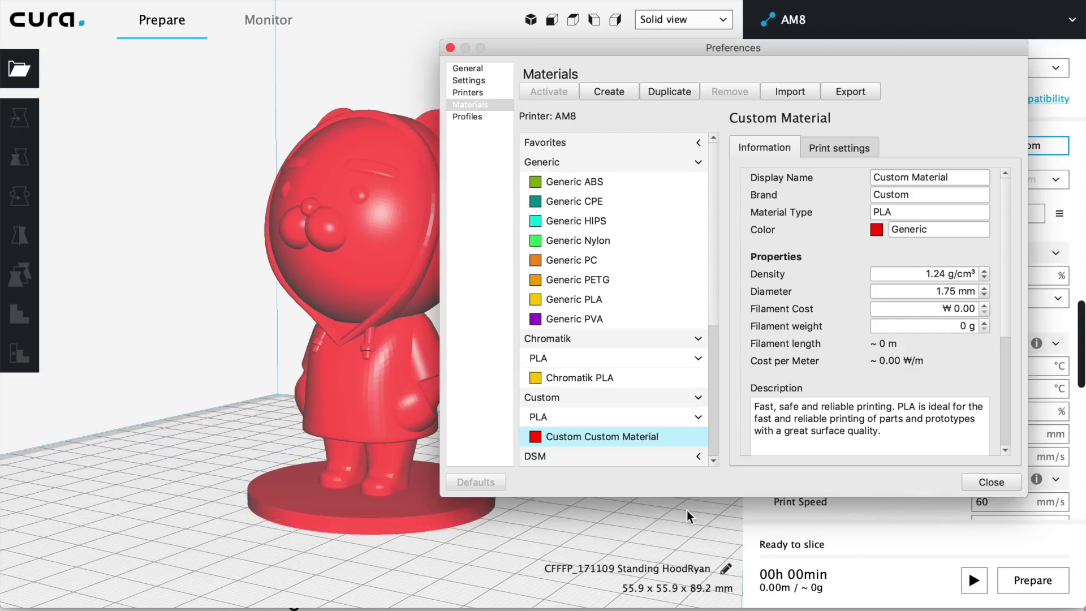
{"action": "left_click", "coordinate": [991, 482]}
{"action": "right_click_drag", "start_coordinate": [575, 359], "coordinate": [505, 341]}
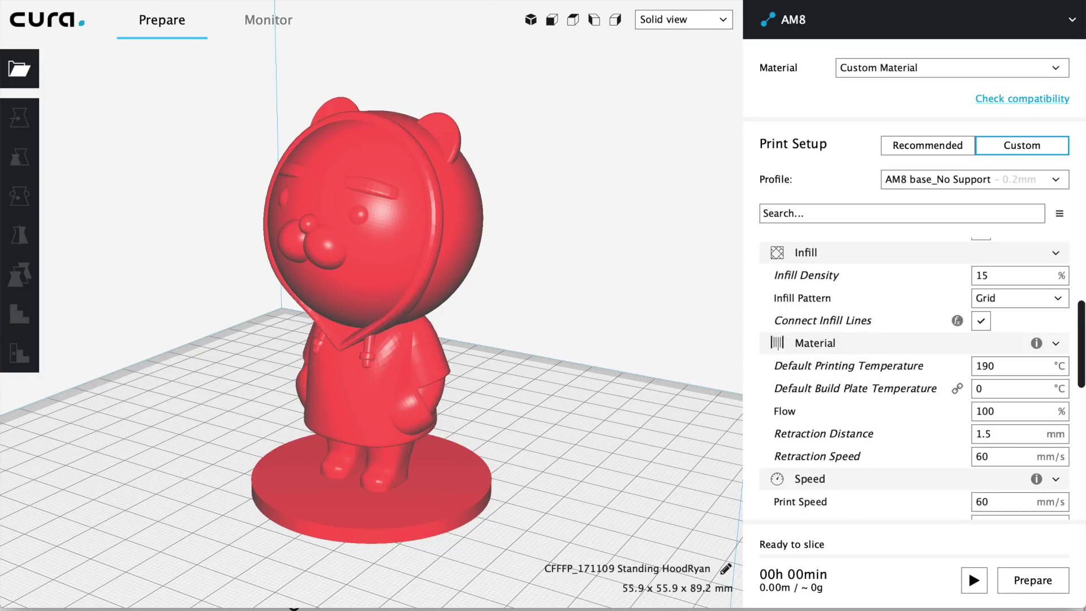
- Look up the Cura Settings Guide among the Toolbox community plugins, view its details, and close the Toolbox
{"action": "left_click", "coordinate": [389, 1]}
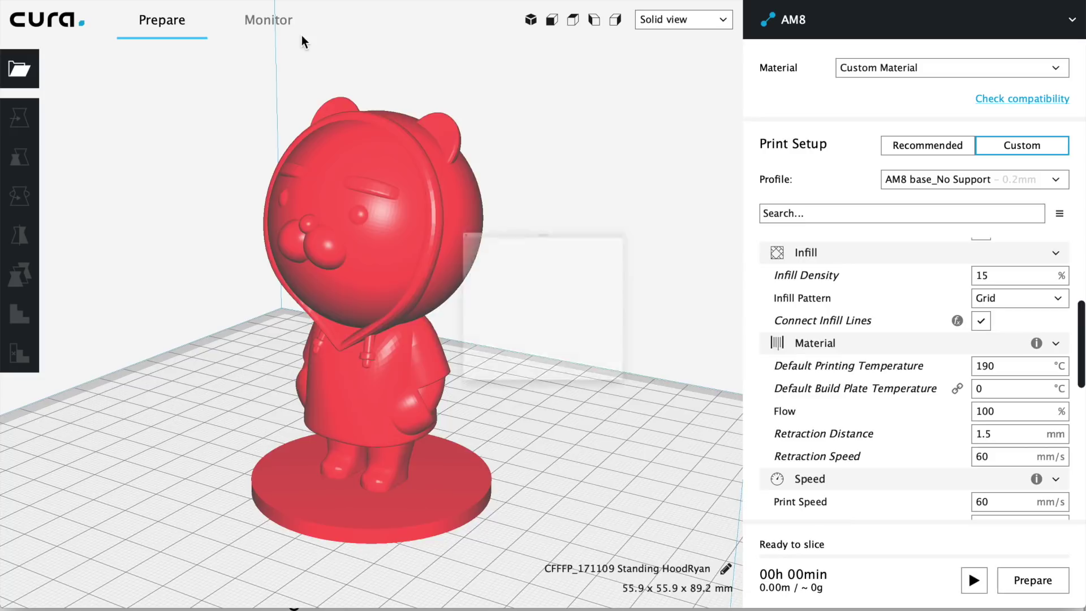
{"action": "scroll", "coordinate": [478, 371], "scroll_direction": "down", "scroll_amount": 3}
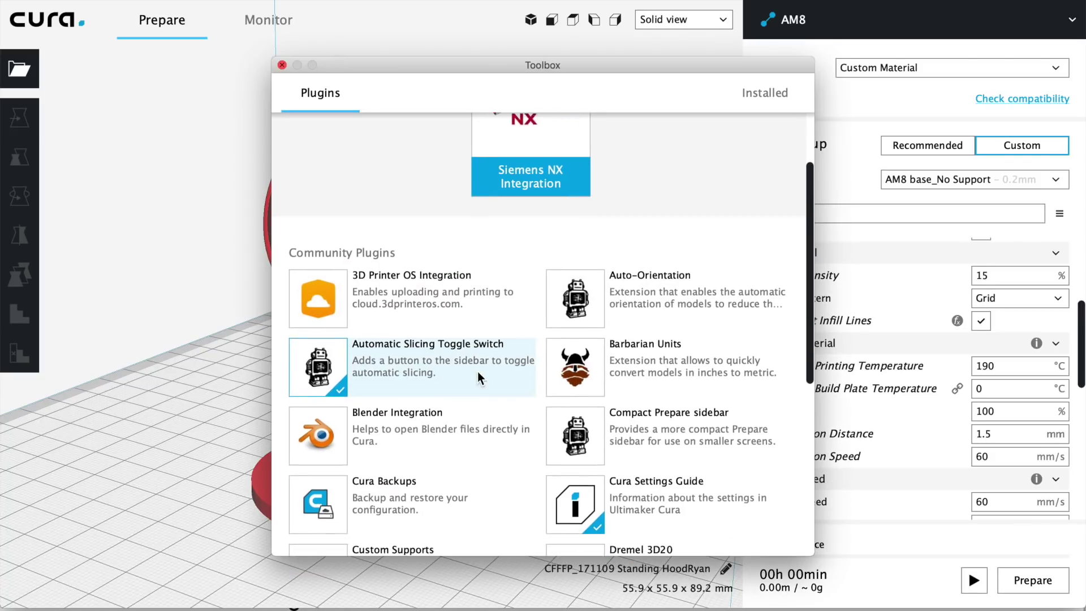
{"action": "scroll", "coordinate": [542, 306], "scroll_direction": "up", "scroll_amount": 3}
{"action": "scroll", "coordinate": [543, 308], "scroll_direction": "down", "scroll_amount": 2}
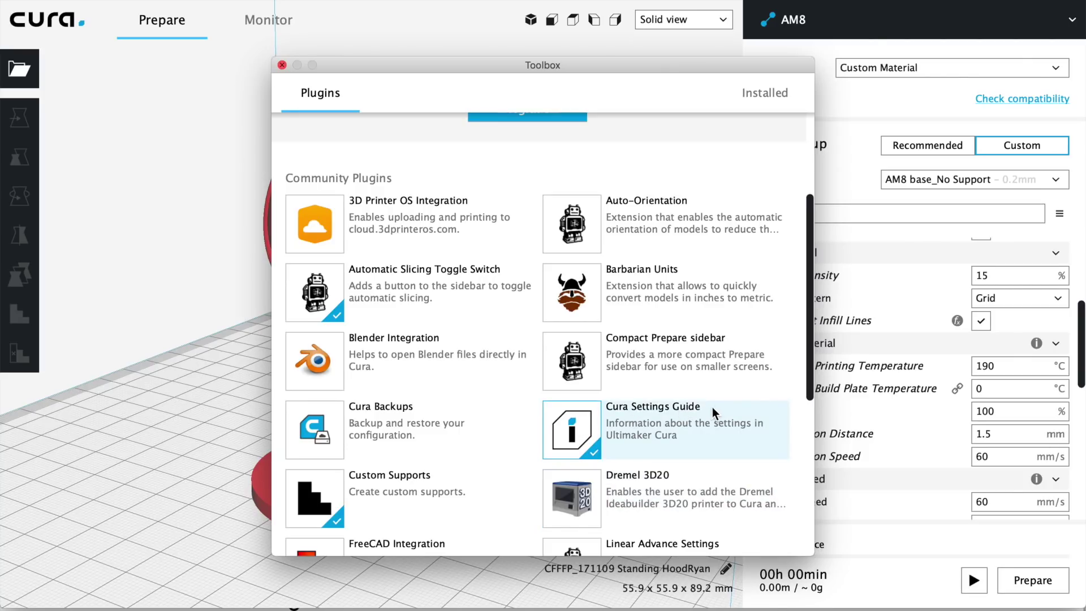
{"action": "left_click", "coordinate": [629, 423]}
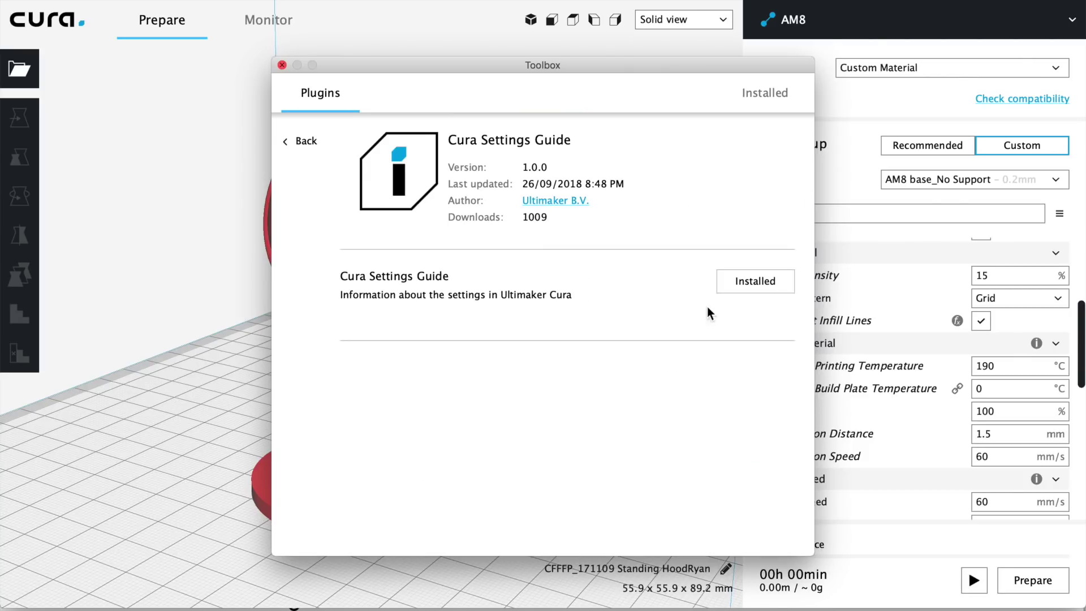
{"action": "left_click", "coordinate": [282, 65]}
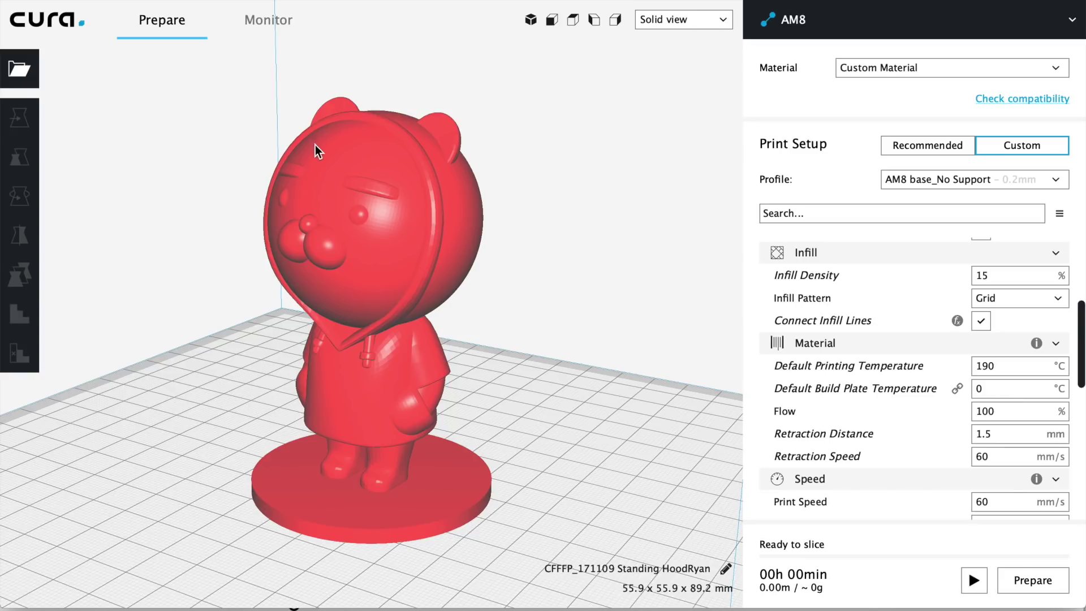
- Open the Cura Settings Guide and look through its list of settings, from Quality down to Infill
{"action": "left_click", "coordinate": [312, 0]}
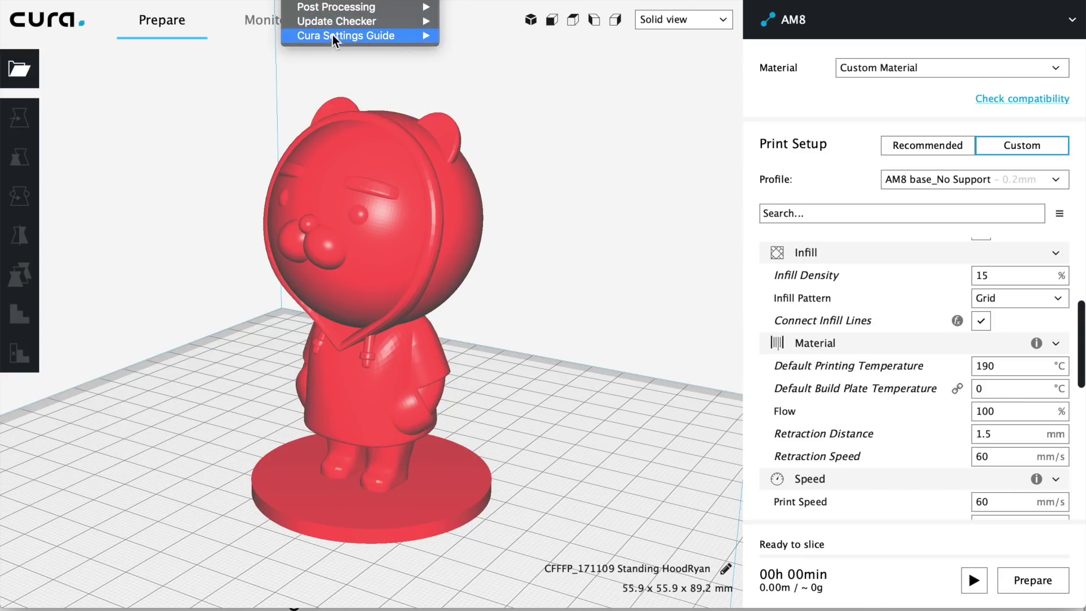
{"action": "mouse_move", "coordinate": [332, 37]}
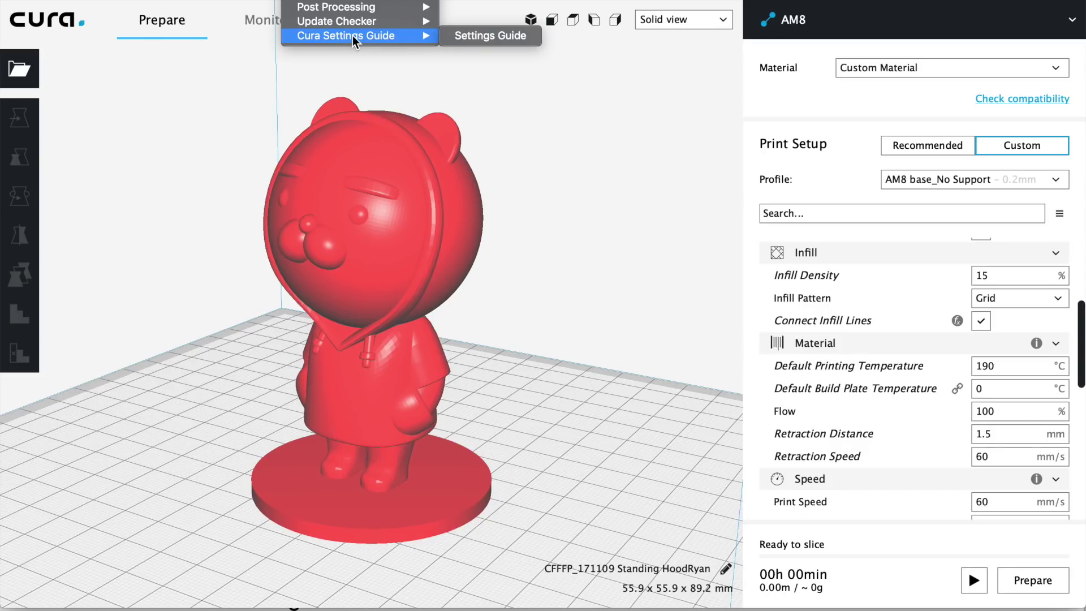
{"action": "left_click", "coordinate": [485, 38]}
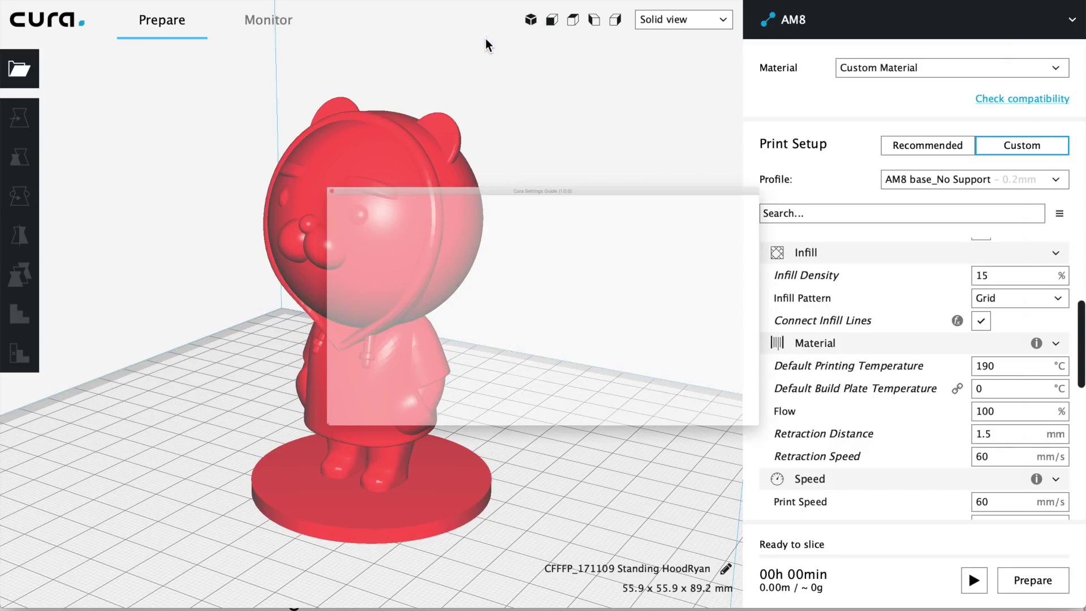
{"action": "scroll", "coordinate": [785, 292], "scroll_direction": "down", "scroll_amount": 1}
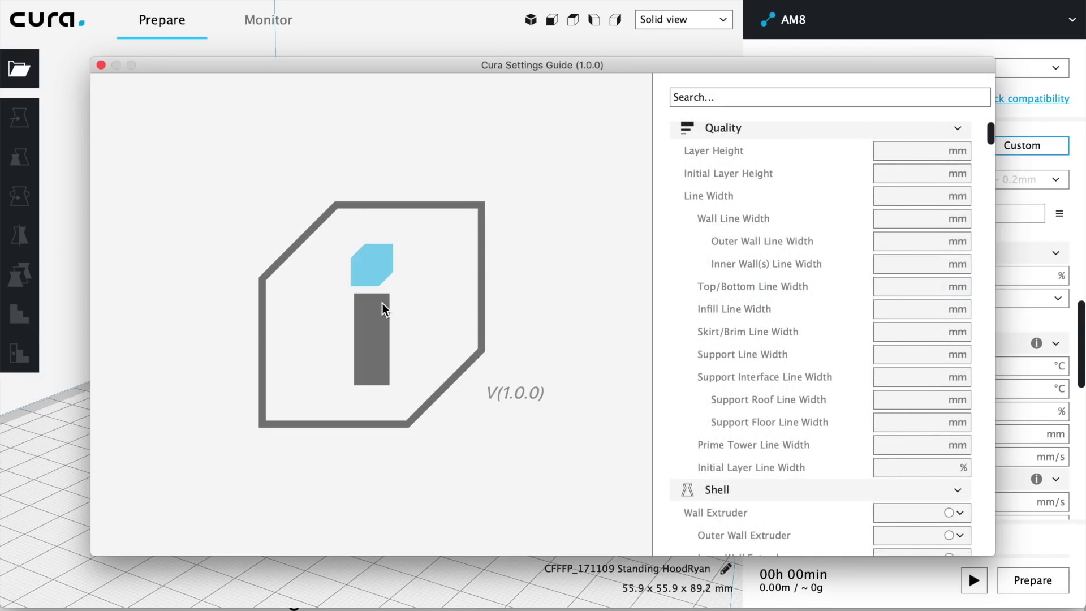
{"action": "scroll", "coordinate": [825, 243], "scroll_direction": "down", "scroll_amount": 15}
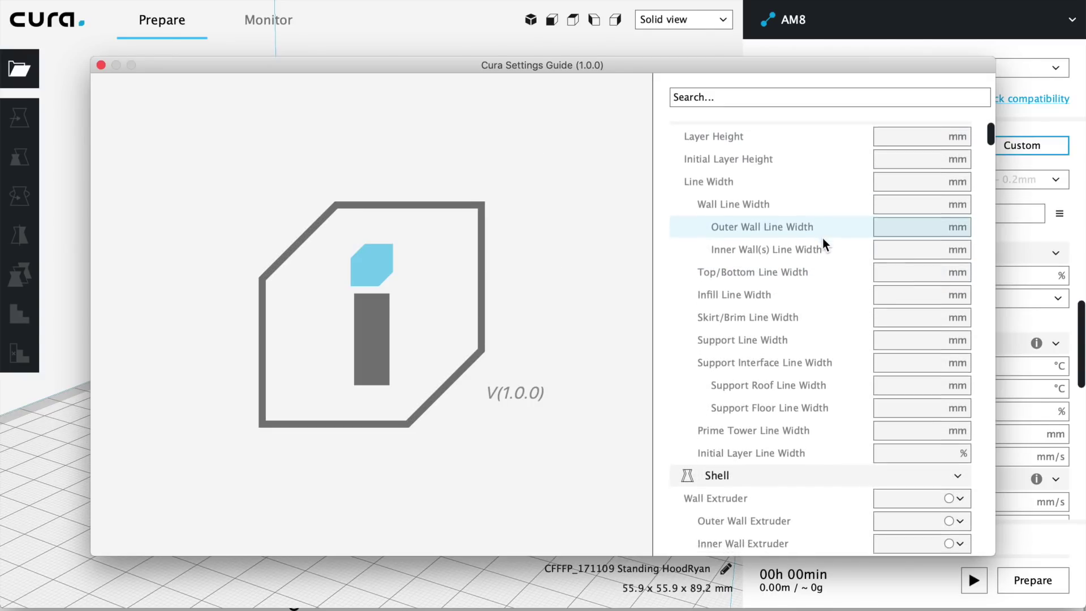
{"action": "scroll", "coordinate": [825, 243], "scroll_direction": "down", "scroll_amount": 20}
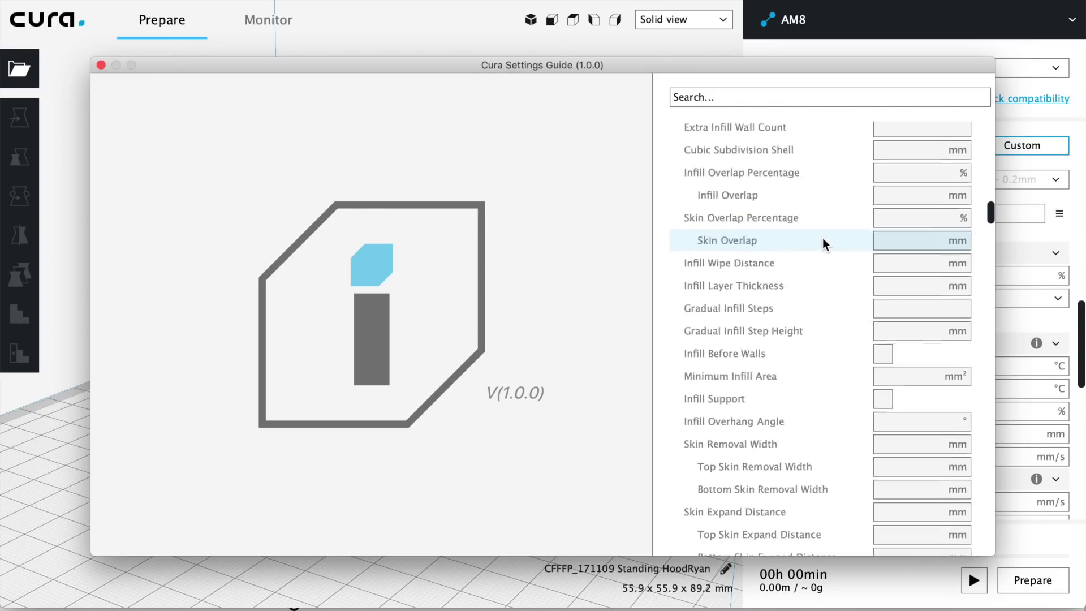
{"action": "scroll", "coordinate": [824, 243], "scroll_direction": "up", "scroll_amount": 20}
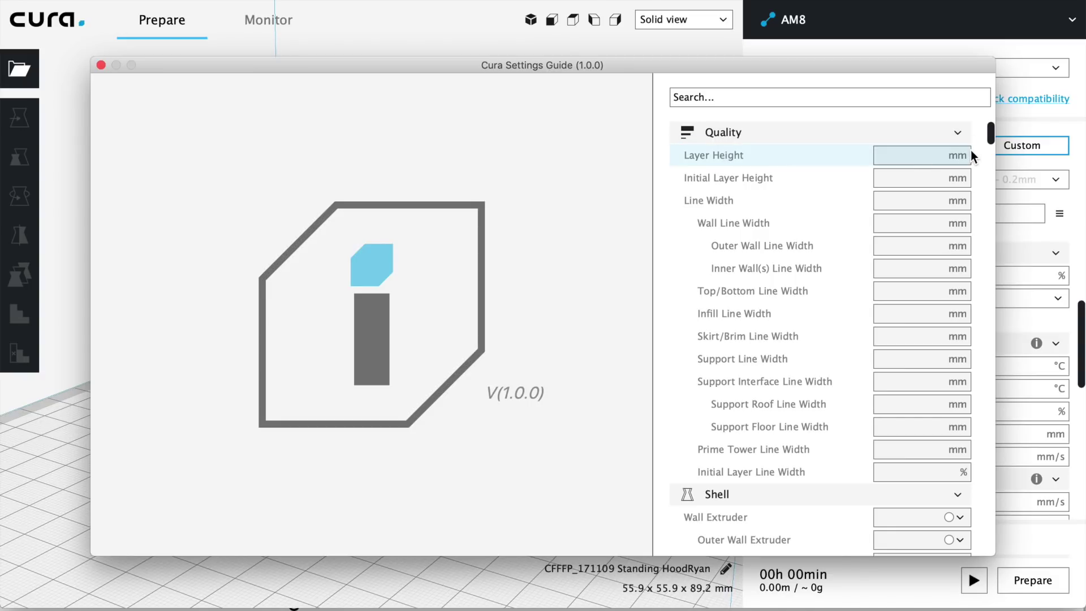
- Read the guide's Layer Height article and view its comparison image enlarged
{"action": "left_click", "coordinate": [917, 159]}
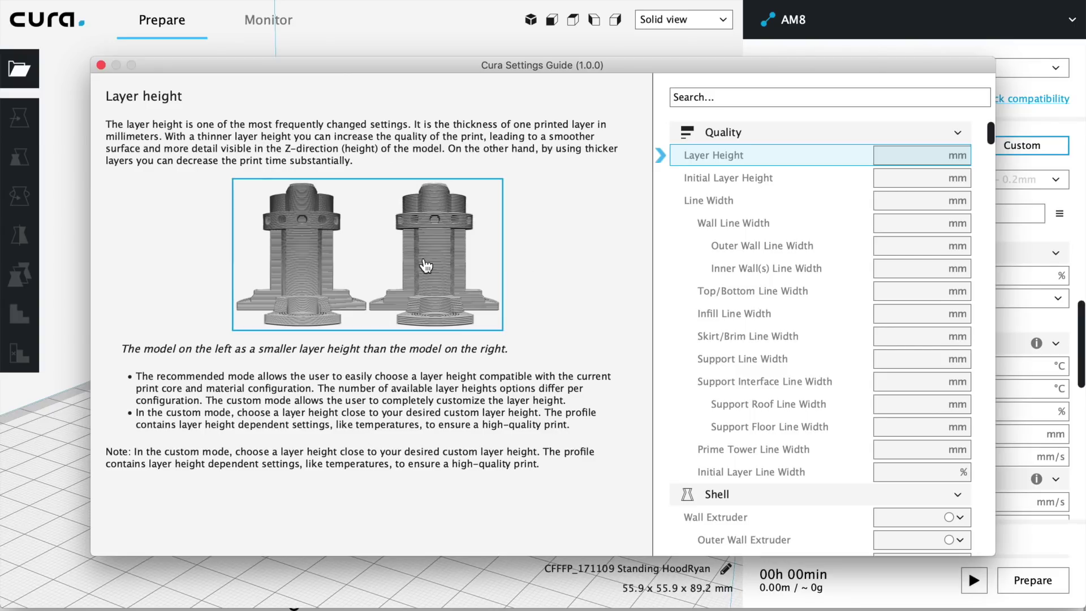
{"action": "left_click", "coordinate": [424, 262]}
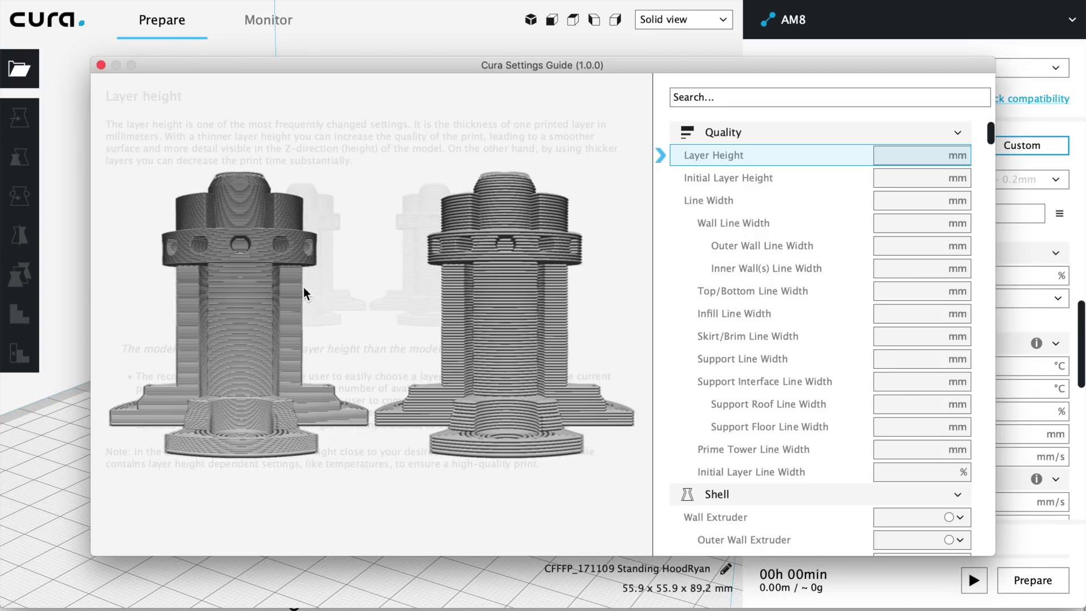
{"action": "left_click", "coordinate": [476, 308]}
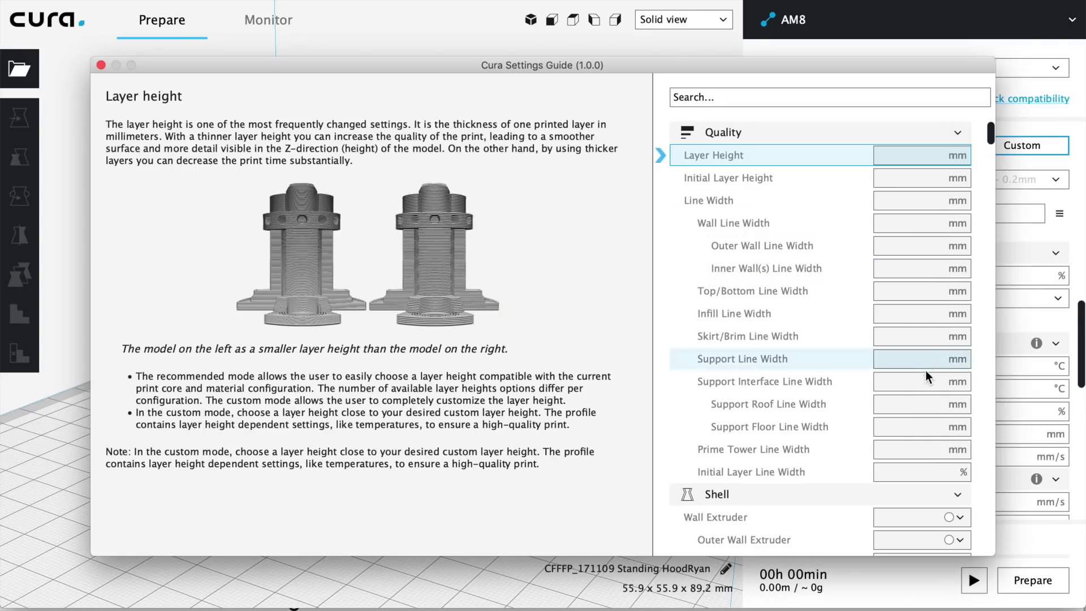
- Read the guide's Outer Before Inner Walls article and view both of its animations enlarged
{"action": "scroll", "coordinate": [926, 380], "scroll_direction": "down", "scroll_amount": 3}
{"action": "scroll", "coordinate": [926, 380], "scroll_direction": "down", "scroll_amount": 10}
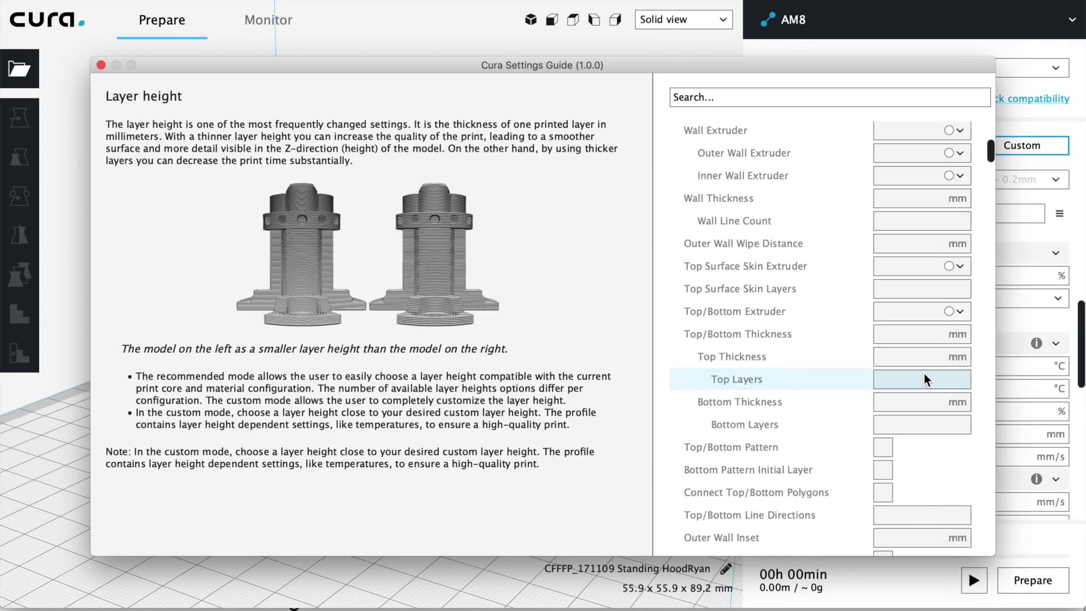
{"action": "scroll", "coordinate": [926, 380], "scroll_direction": "down", "scroll_amount": 6}
{"action": "left_click", "coordinate": [812, 408]}
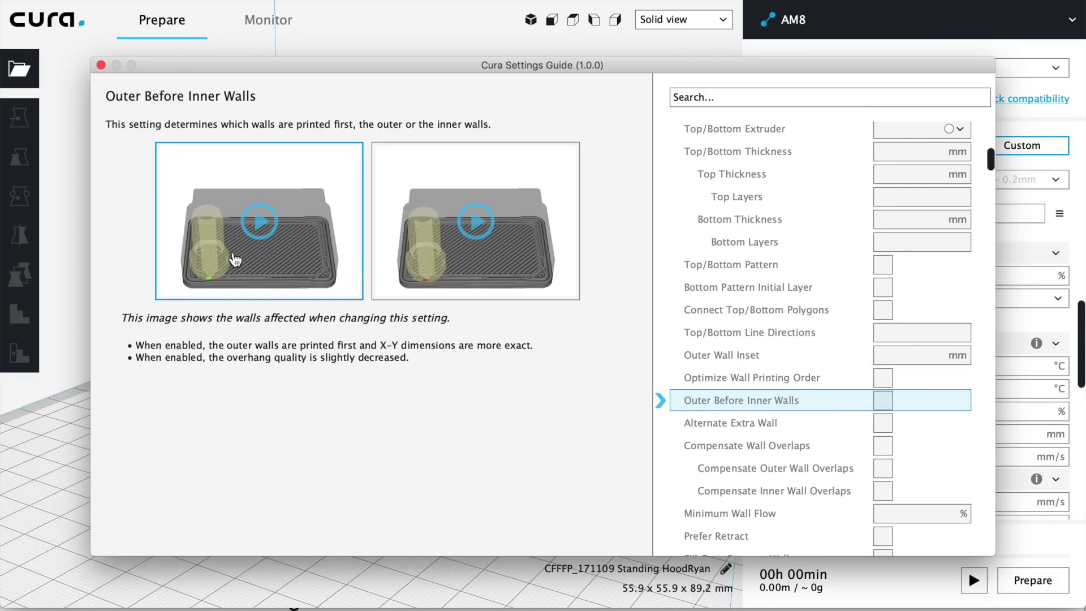
{"action": "left_click", "coordinate": [252, 243]}
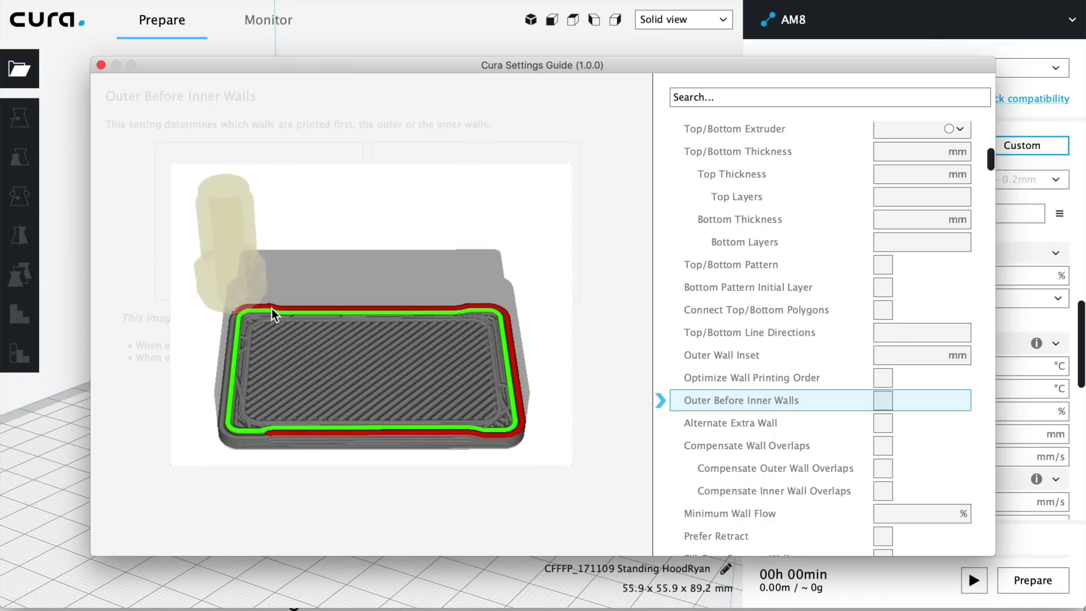
{"action": "left_click", "coordinate": [417, 478]}
{"action": "left_click", "coordinate": [463, 250]}
{"action": "left_click", "coordinate": [450, 366]}
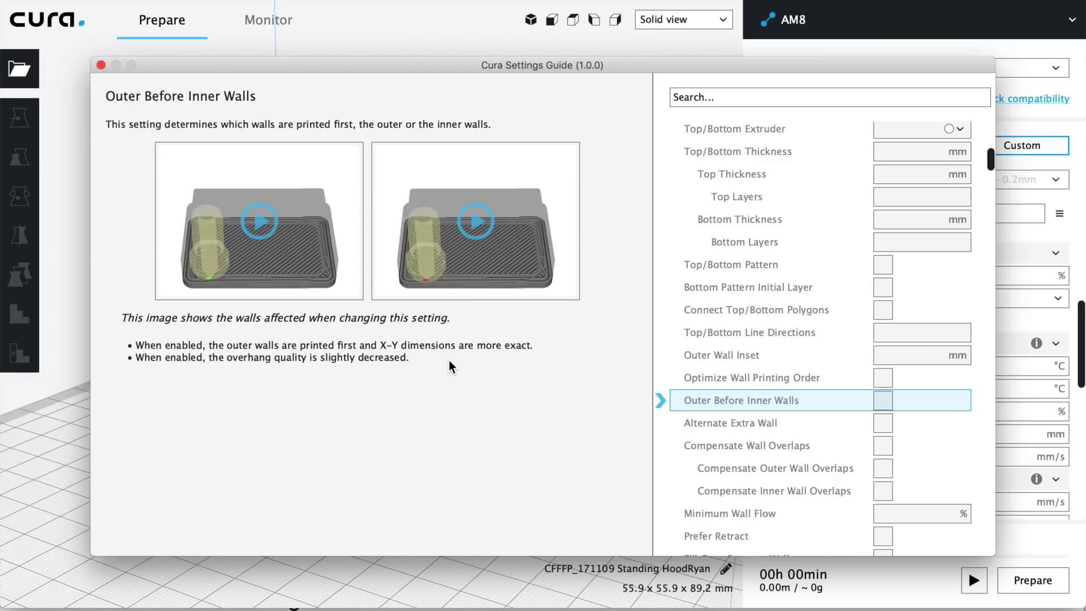
- View the guide's wall overlap compensation articles and the Print Thin Walls article with its enlarged animation
{"action": "left_click", "coordinate": [802, 490]}
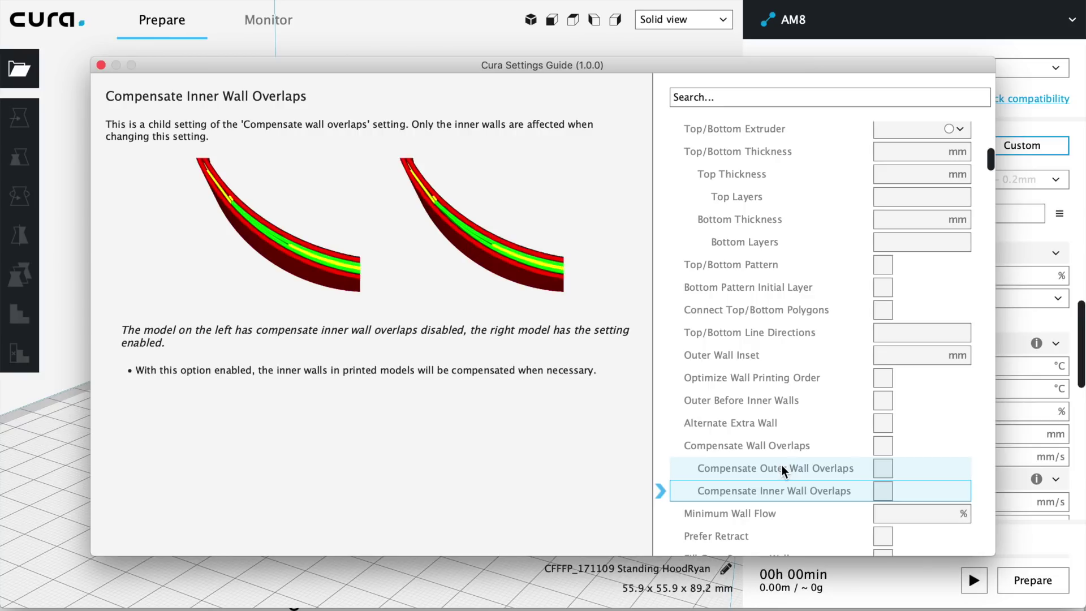
{"action": "left_click", "coordinate": [784, 445]}
{"action": "scroll", "coordinate": [784, 450], "scroll_direction": "down", "scroll_amount": 5}
{"action": "left_click", "coordinate": [733, 482]}
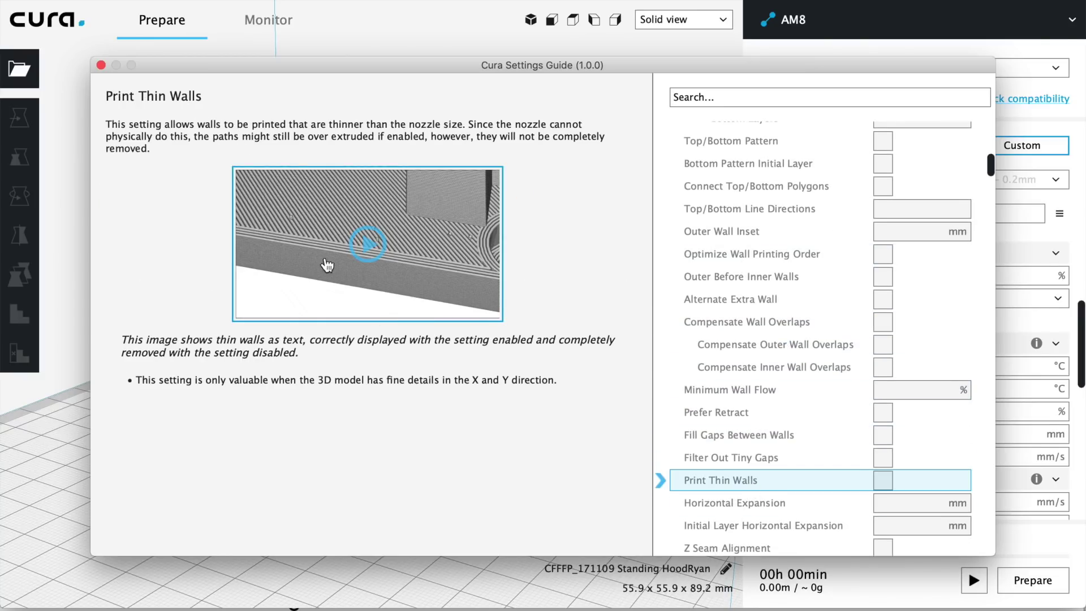
{"action": "left_click", "coordinate": [392, 263]}
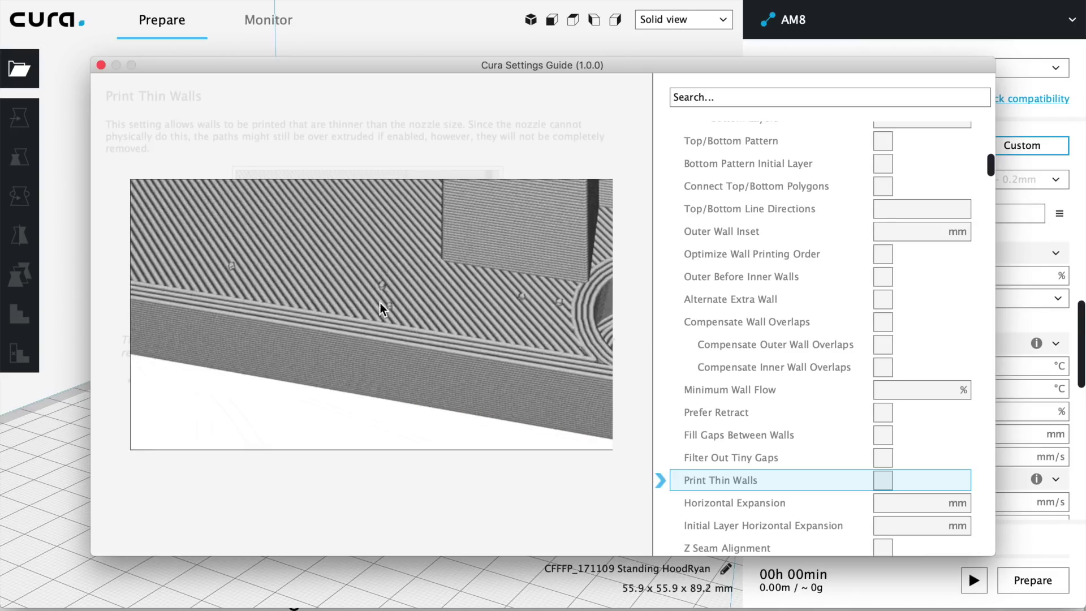
{"action": "left_click", "coordinate": [439, 333]}
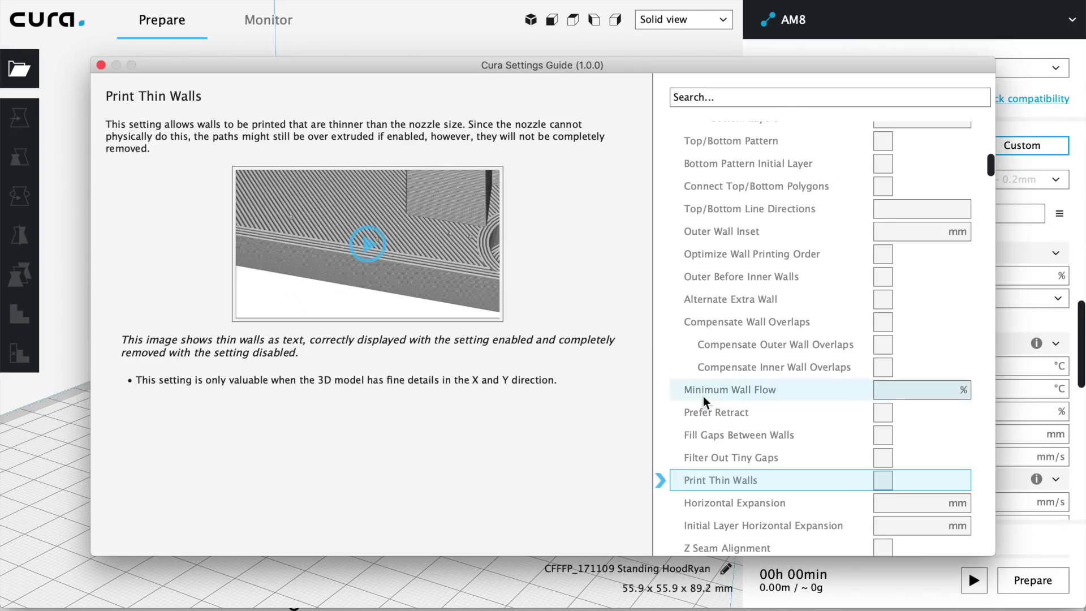
- View the guide's Horizontal Expansion, Initial Layer Horizontal Expansion and Z Seam Alignment articles, then close the guide
{"action": "scroll", "coordinate": [722, 484], "scroll_direction": "down", "scroll_amount": 3}
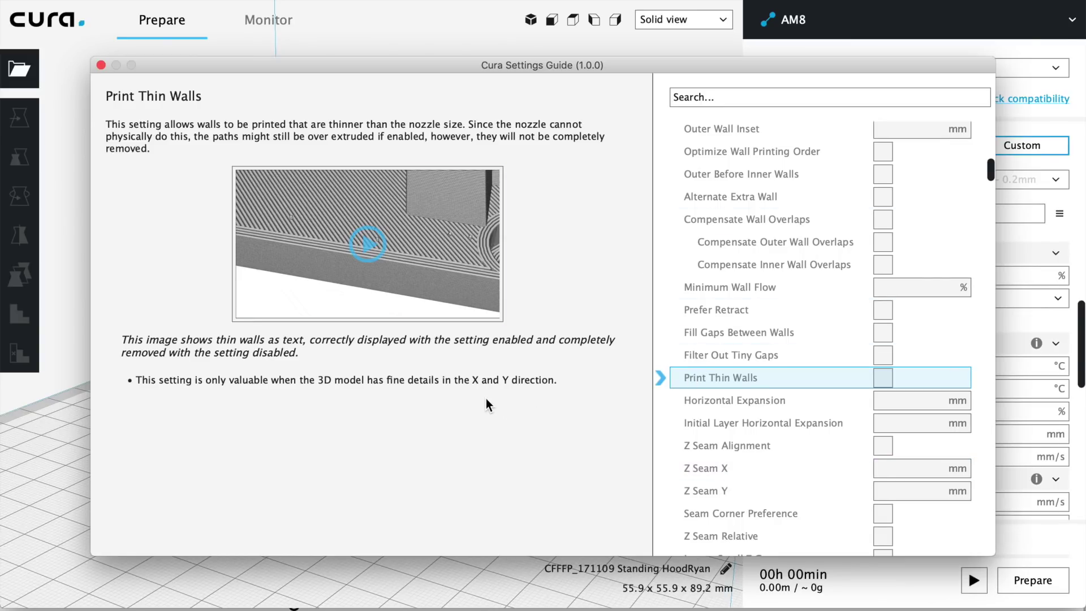
{"action": "left_click", "coordinate": [707, 396]}
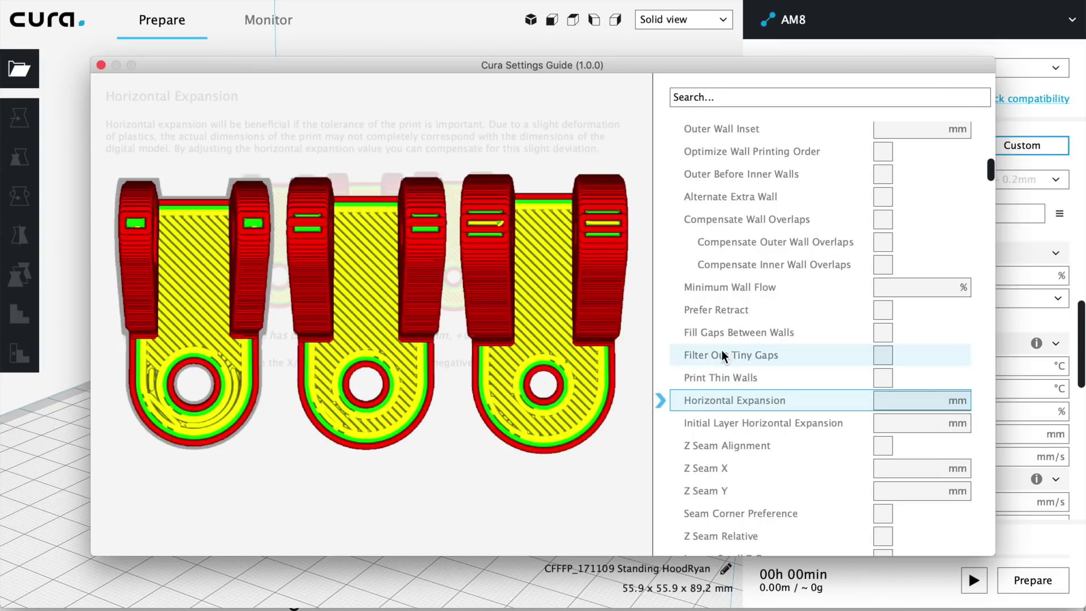
{"action": "left_click", "coordinate": [721, 431]}
{"action": "left_click", "coordinate": [722, 445]}
{"action": "left_click", "coordinate": [720, 426]}
{"action": "left_click", "coordinate": [722, 446]}
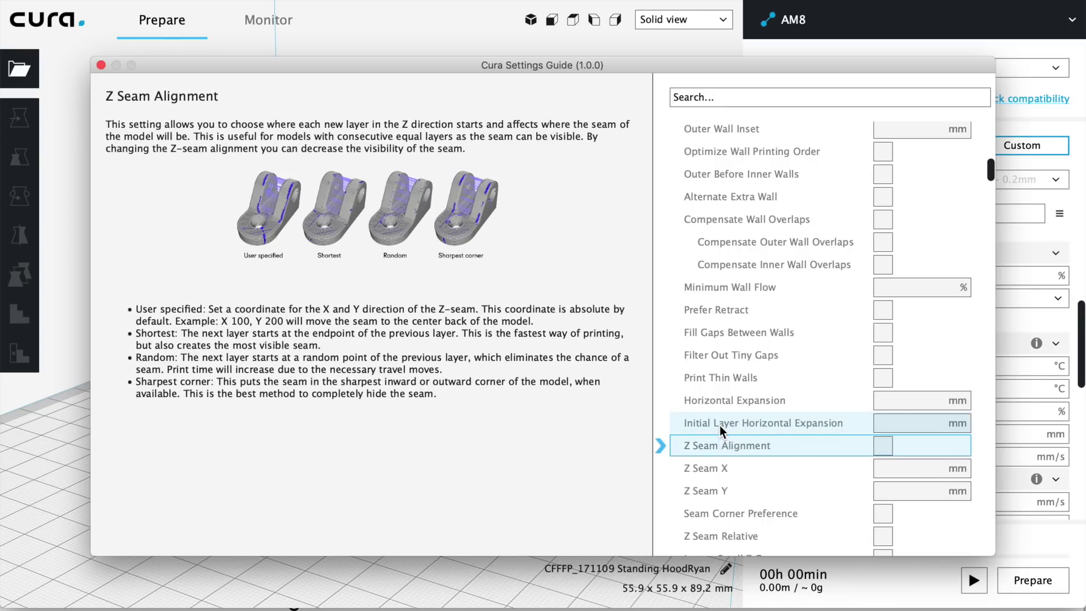
{"action": "left_click", "coordinate": [101, 65]}
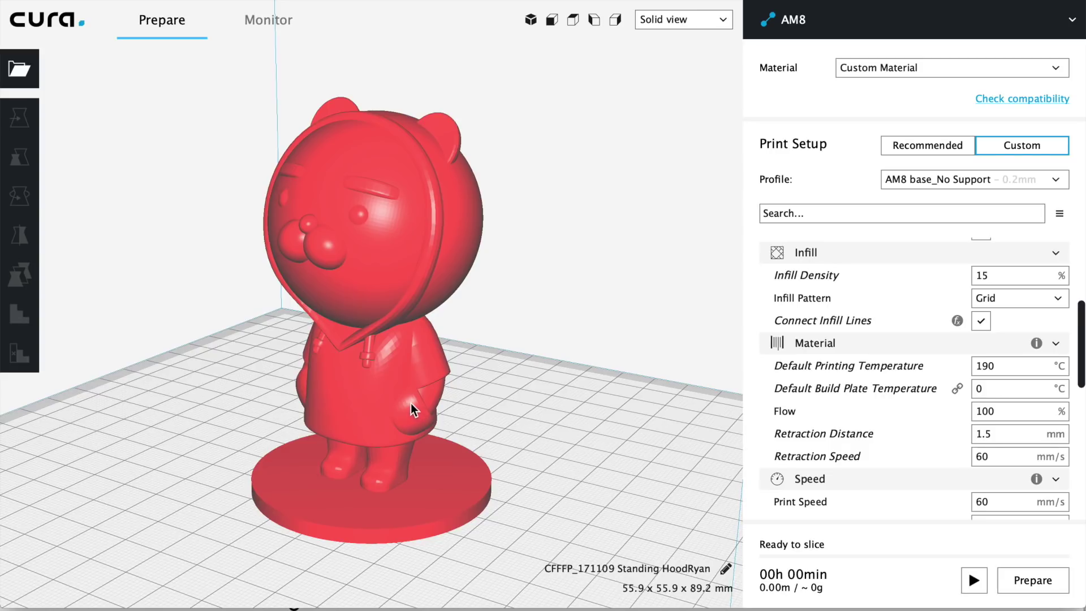
- Tilt the bear figure backward with the Rotate tool and Snap Rotation so its head overhangs the build plate, and deselect it
{"action": "left_click", "coordinate": [392, 361]}
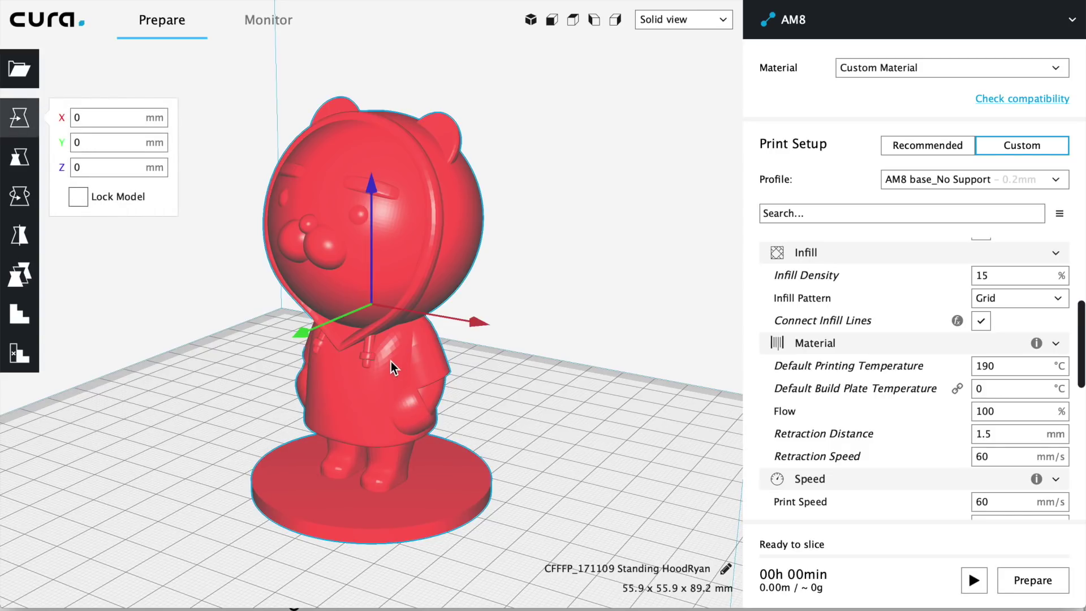
{"action": "left_click", "coordinate": [22, 203]}
{"action": "right_click_drag", "start_coordinate": [613, 273], "coordinate": [433, 328]}
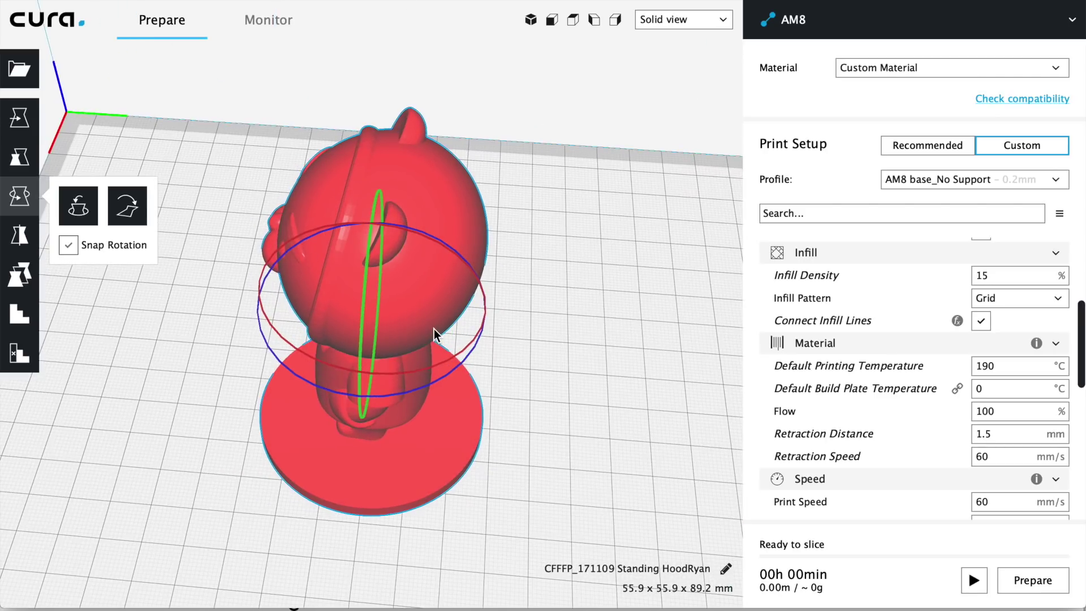
{"action": "right_click_drag", "start_coordinate": [558, 334], "coordinate": [599, 365]}
{"action": "left_click_drag", "start_coordinate": [385, 264], "coordinate": [520, 273]}
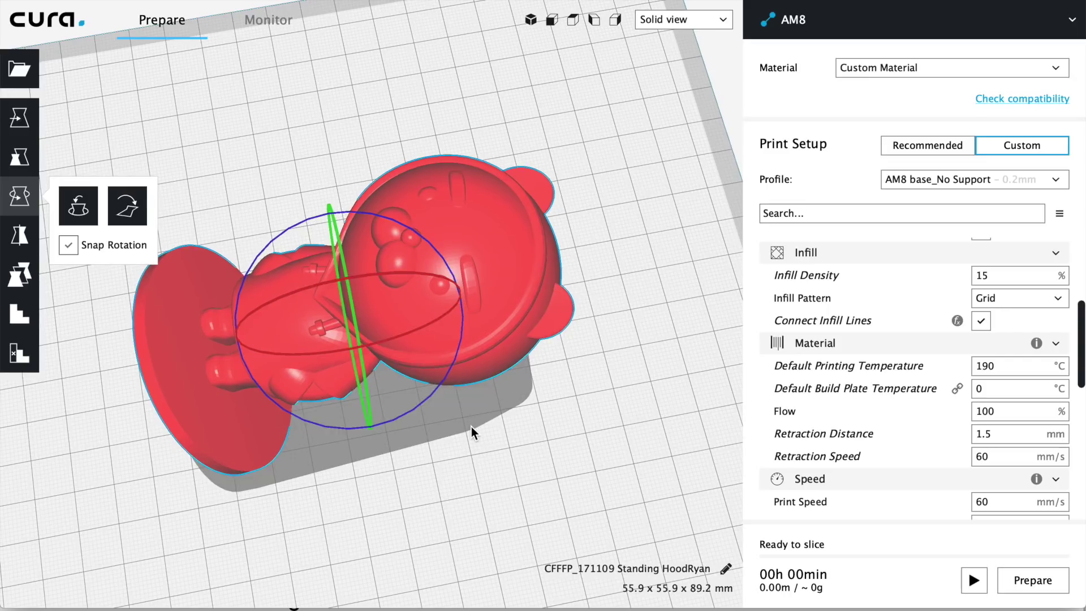
{"action": "left_click", "coordinate": [470, 426]}
{"action": "right_click_drag", "start_coordinate": [471, 427], "coordinate": [412, 304]}
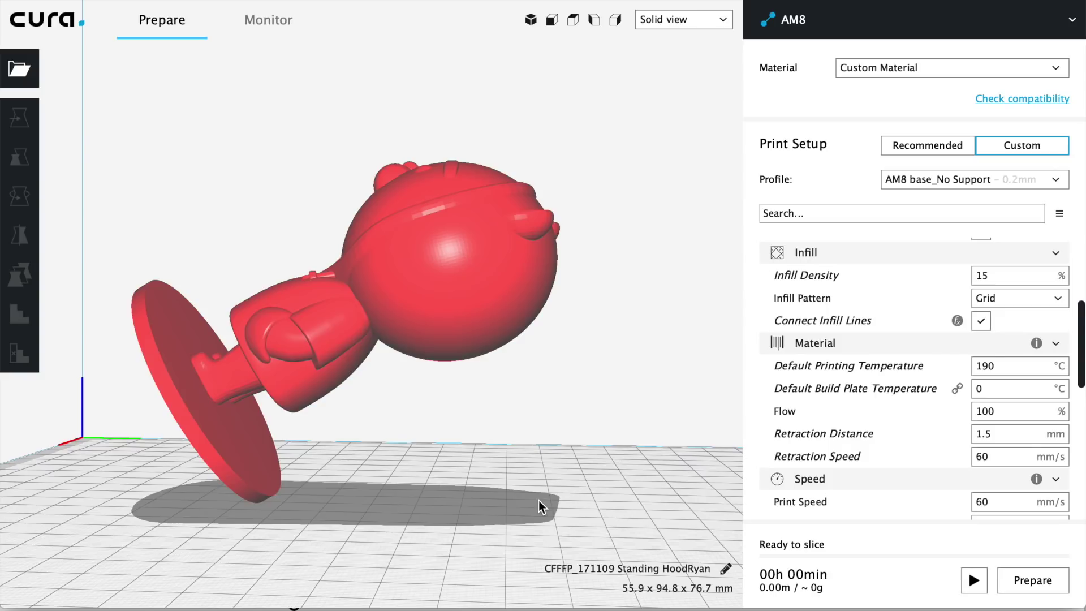
- Turn on Generate Support in the custom print settings
{"action": "scroll", "coordinate": [970, 320], "scroll_direction": "down", "scroll_amount": 10}
{"action": "left_click", "coordinate": [981, 314]}
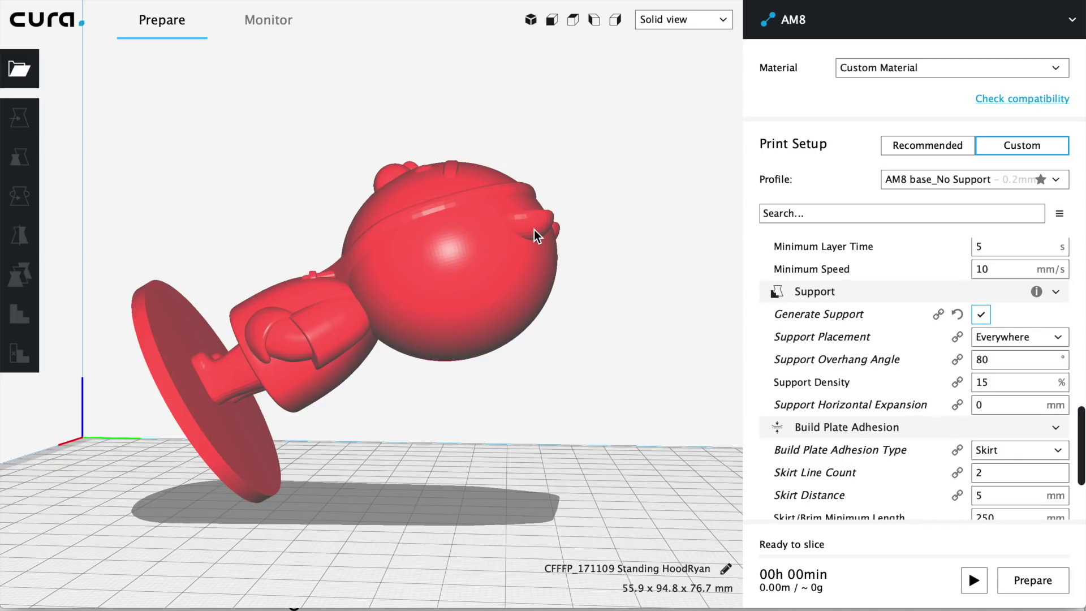
{"action": "left_click", "coordinate": [434, 291]}
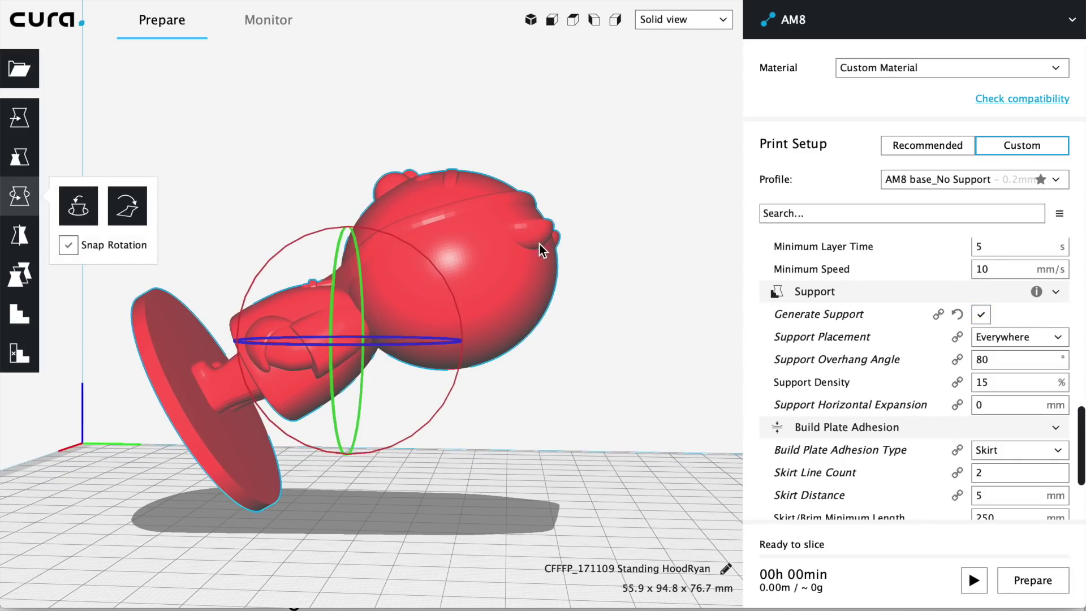
{"action": "left_click", "coordinate": [582, 392]}
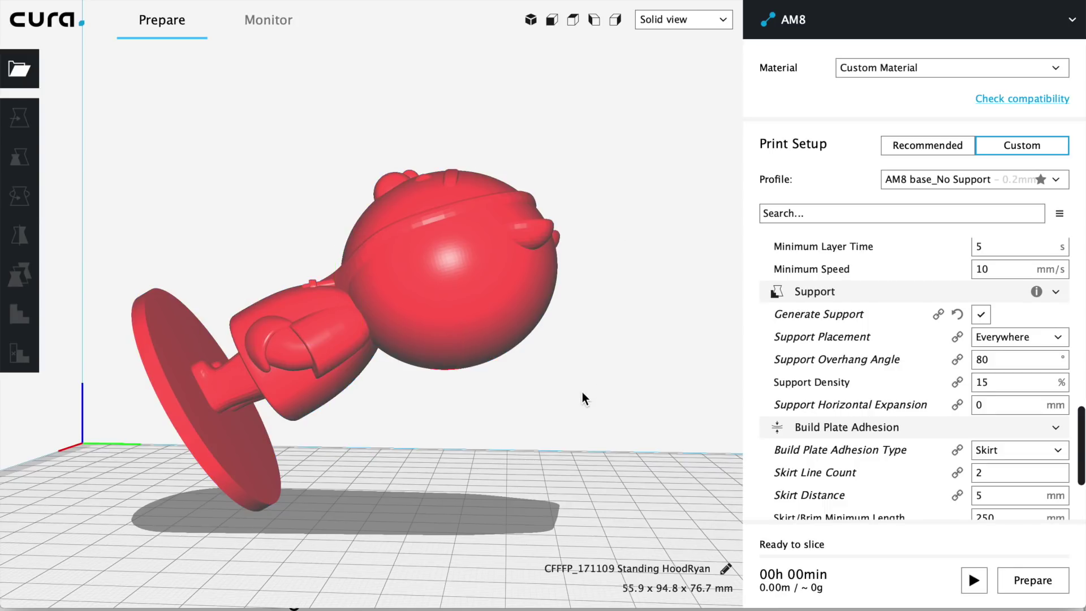
{"action": "left_click", "coordinate": [515, 266]}
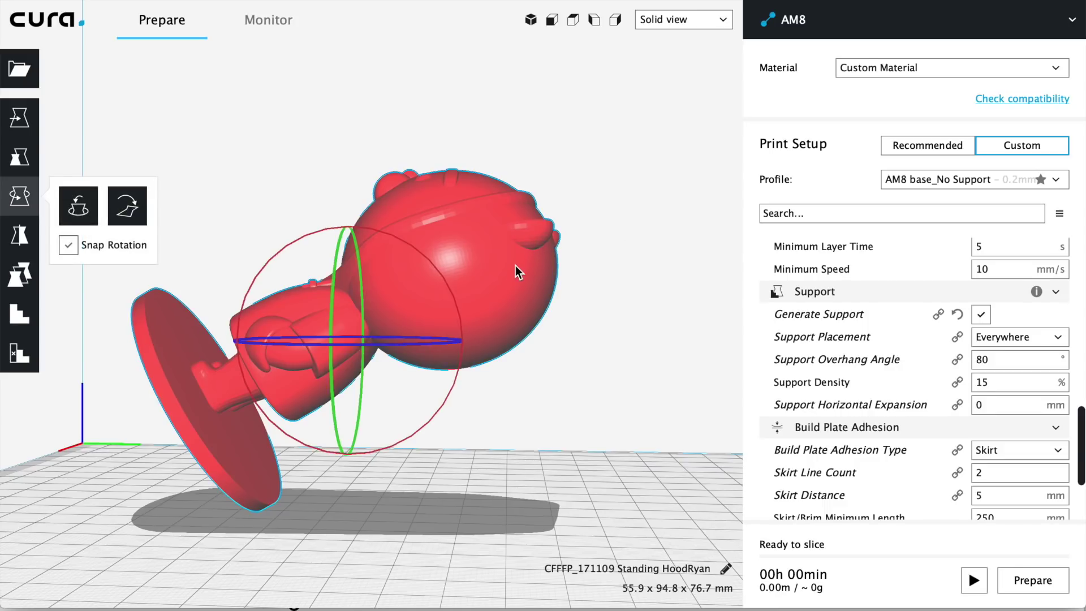
{"action": "left_click", "coordinate": [580, 289]}
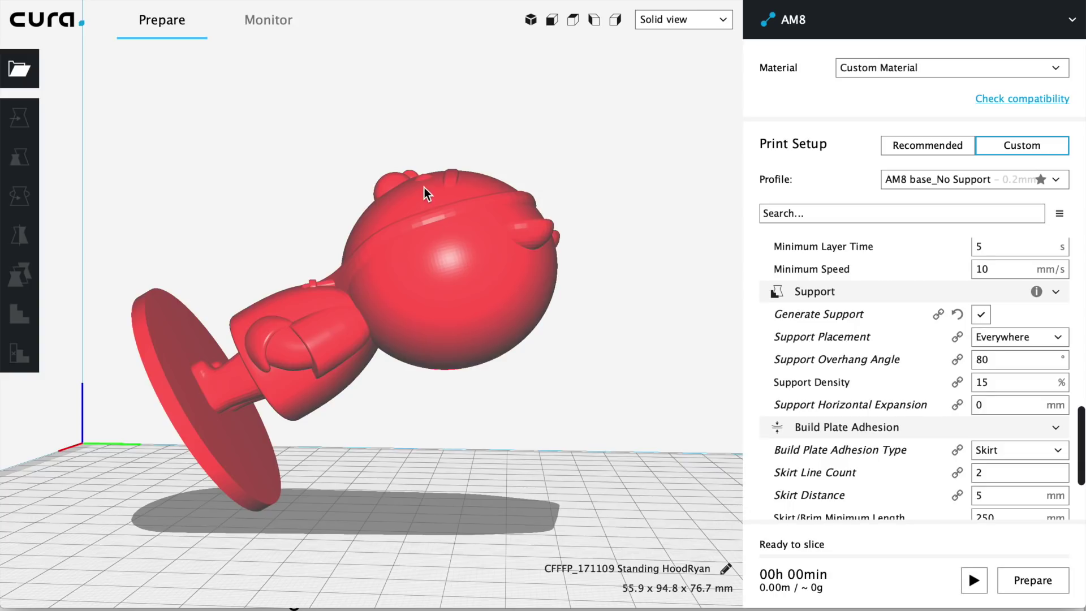
- Open the Toolbox, find the Custom Supports plugin among the community plugins, and close the Toolbox
{"action": "left_click", "coordinate": [309, 0]}
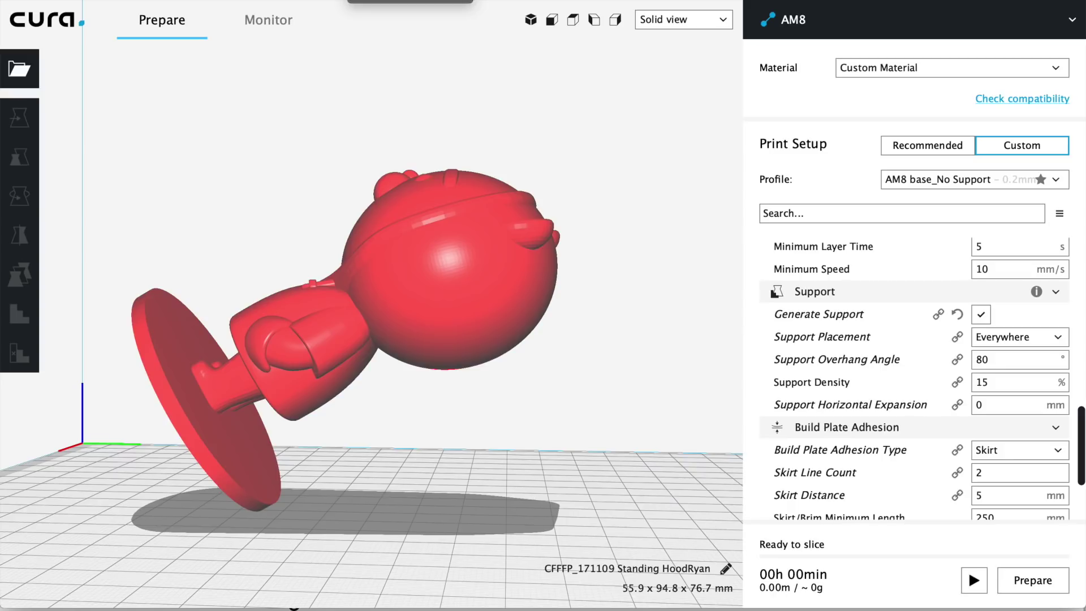
{"action": "left_click", "coordinate": [381, 1]}
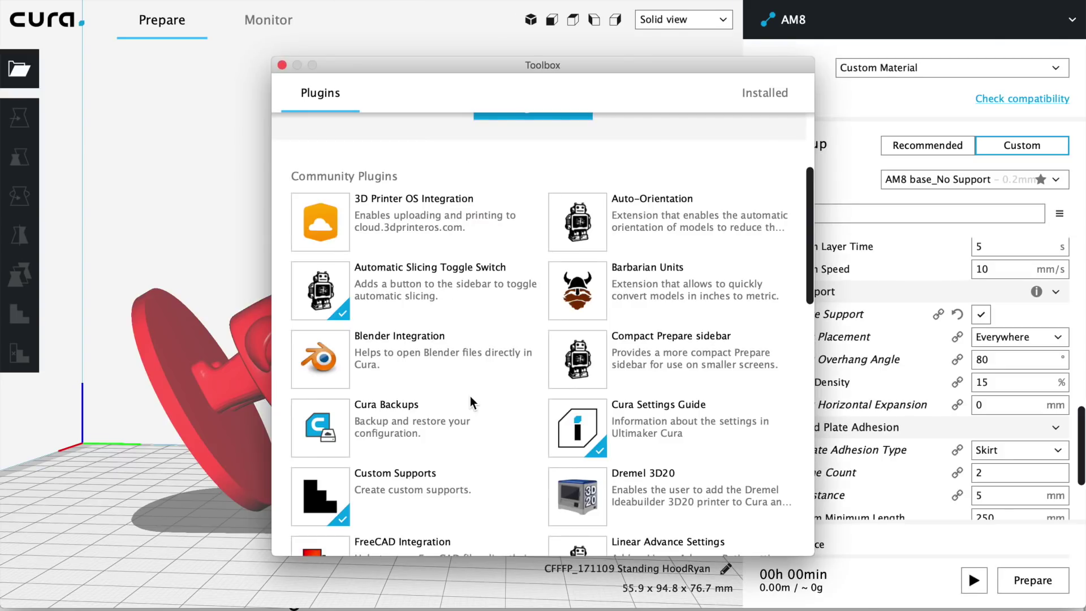
{"action": "scroll", "coordinate": [470, 396], "scroll_direction": "down", "scroll_amount": 3}
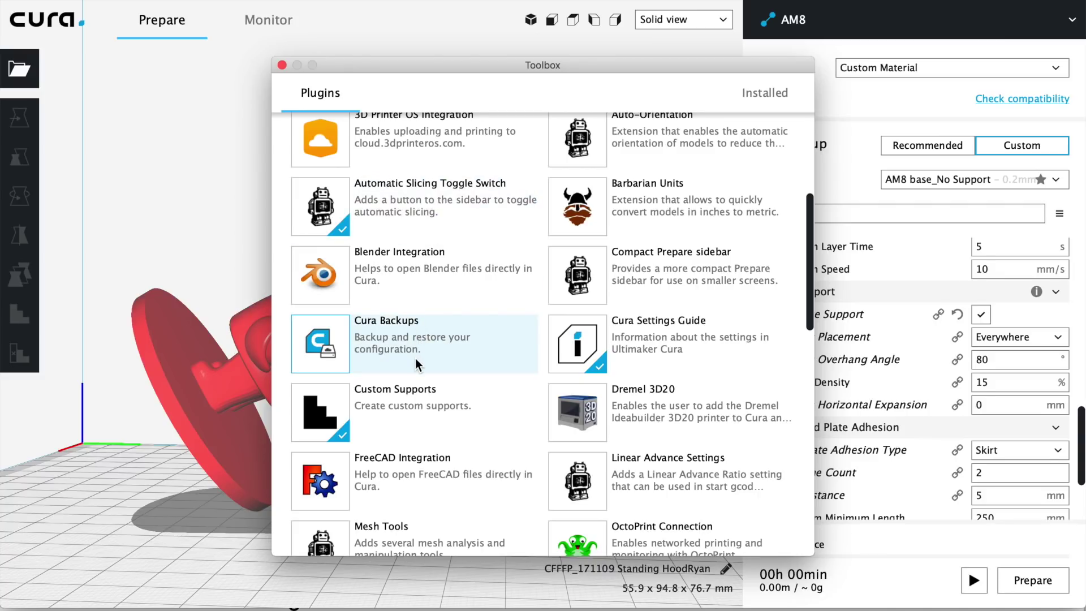
{"action": "scroll", "coordinate": [424, 334], "scroll_direction": "down", "scroll_amount": 1}
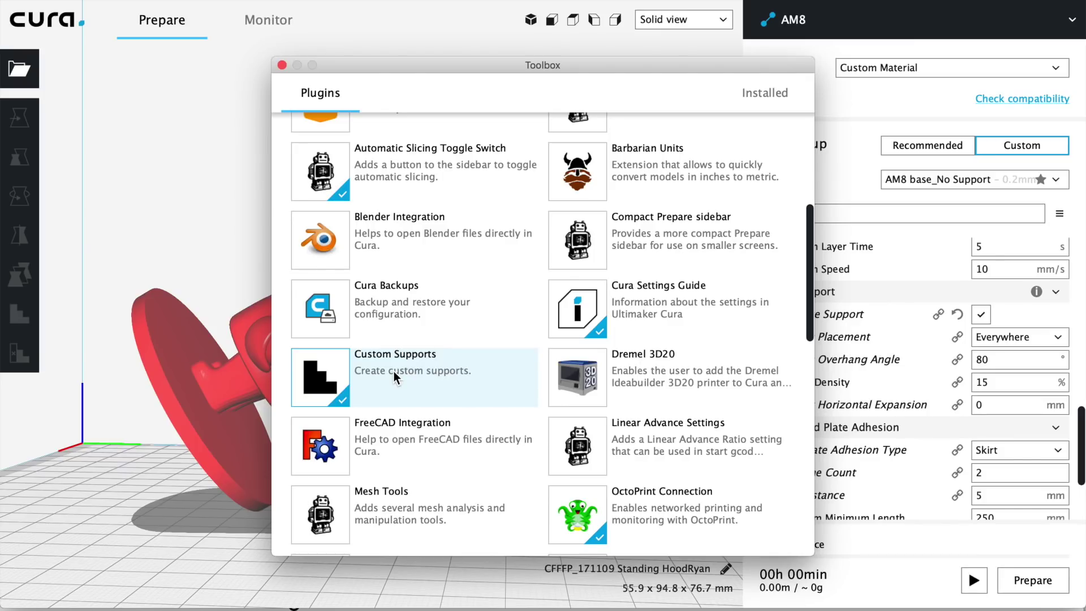
{"action": "left_click", "coordinate": [282, 65]}
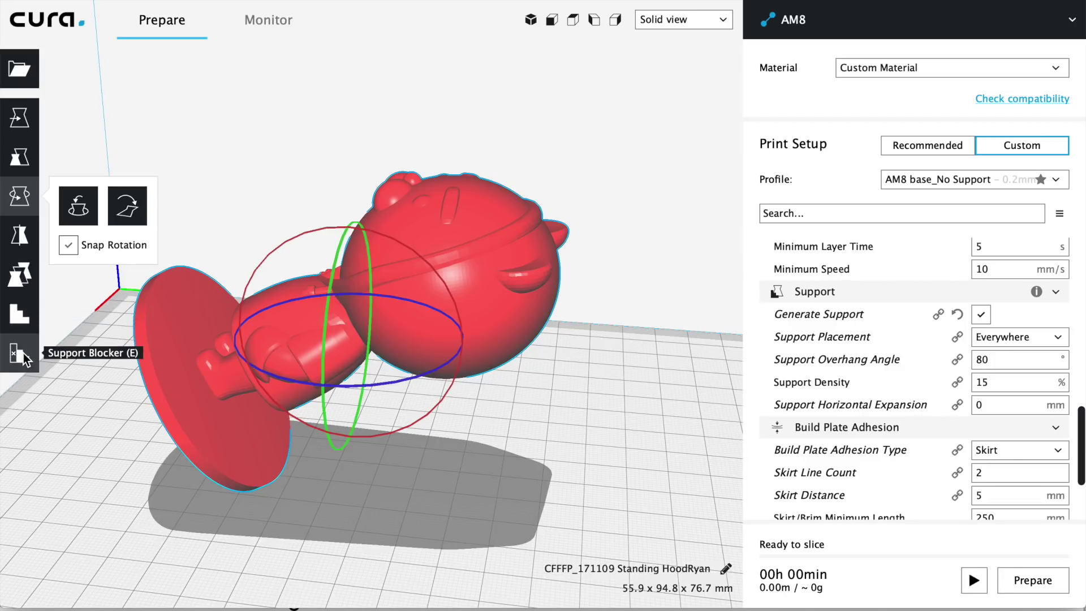
- Place custom support blocks on both ears and on the underside of the head with the Custom Supports tool
{"action": "left_click", "coordinate": [22, 314]}
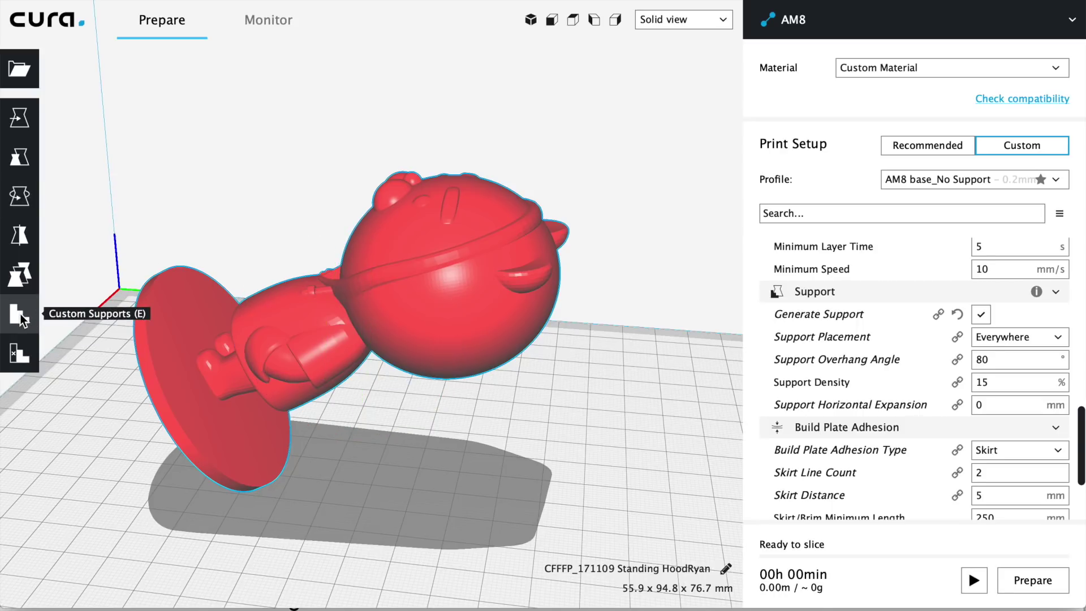
{"action": "left_click", "coordinate": [530, 287]}
{"action": "right_click_drag", "start_coordinate": [630, 368], "coordinate": [363, 299]}
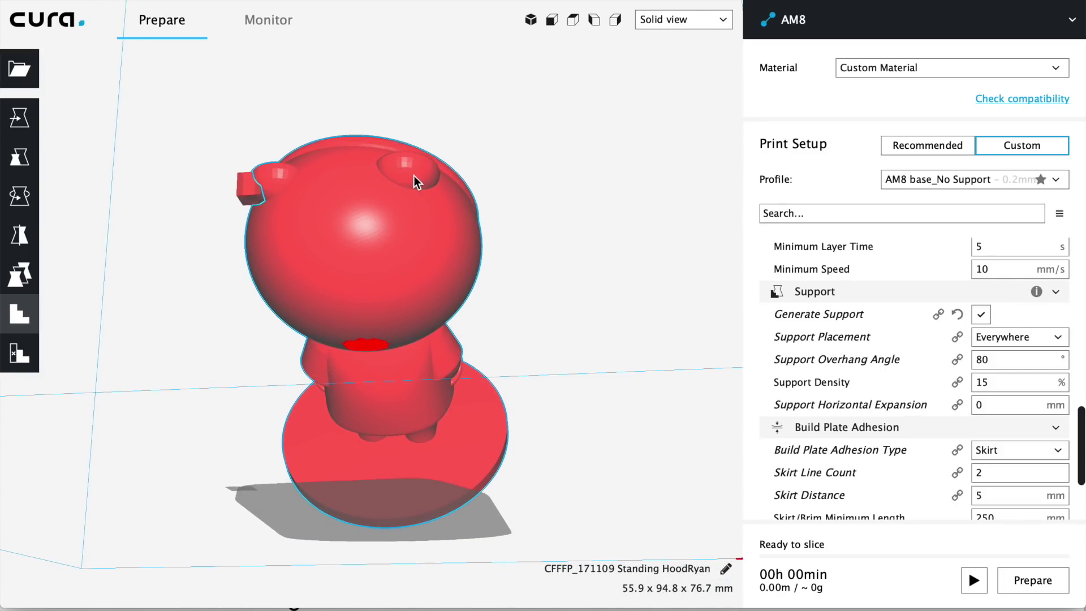
{"action": "right_click_drag", "start_coordinate": [524, 253], "coordinate": [654, 273]}
{"action": "right_click_drag", "start_coordinate": [145, 517], "coordinate": [194, 468]}
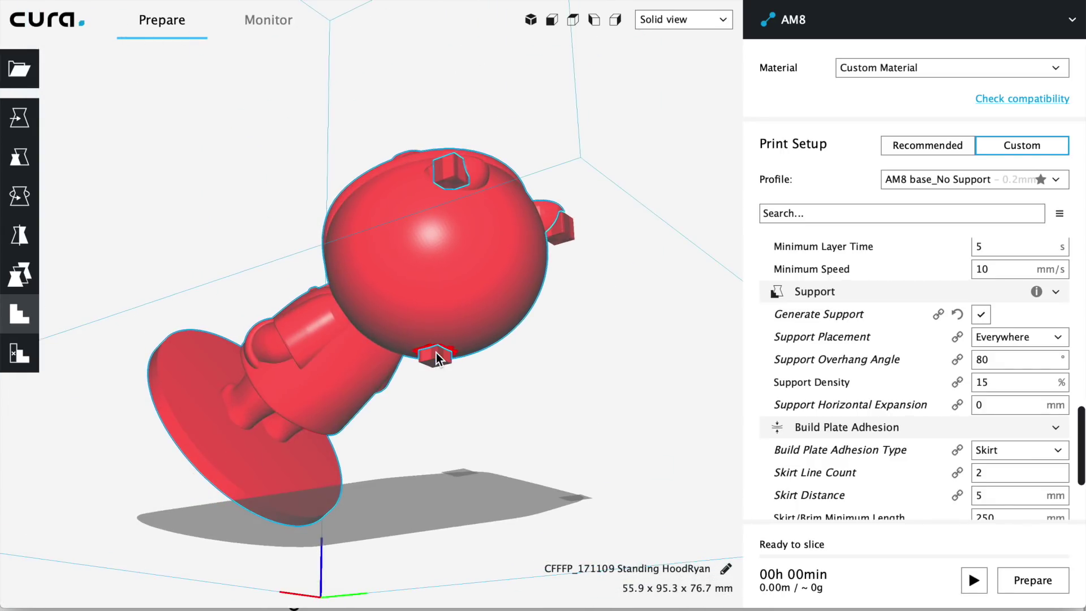
{"action": "right_click_drag", "start_coordinate": [542, 398], "coordinate": [497, 415]}
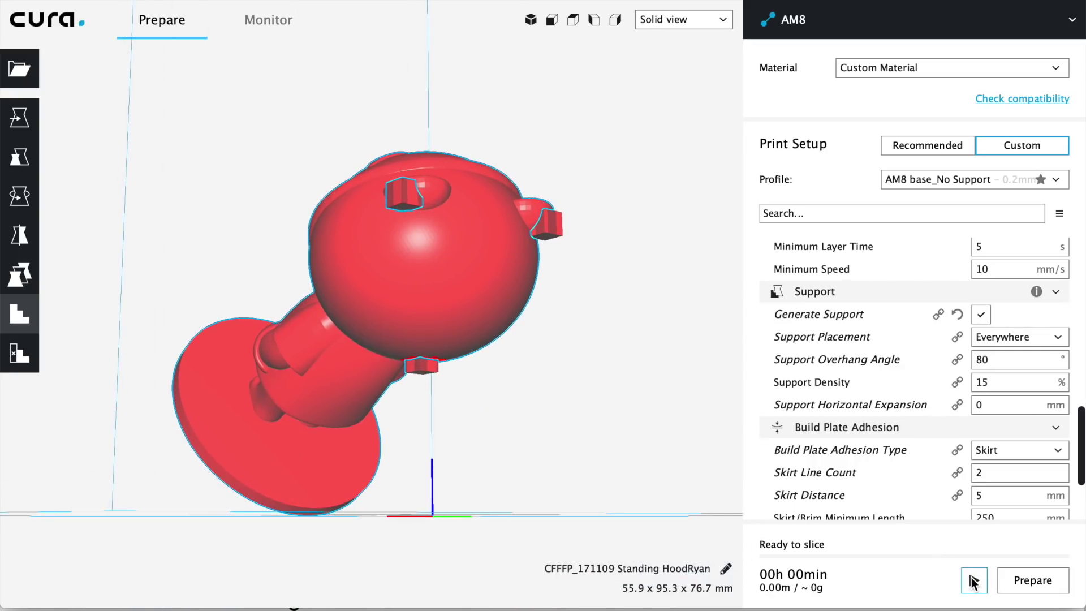
- Switch to Layer view and slice the tilted figure, examining the generated custom supports from several angles
{"action": "left_click", "coordinate": [683, 19]}
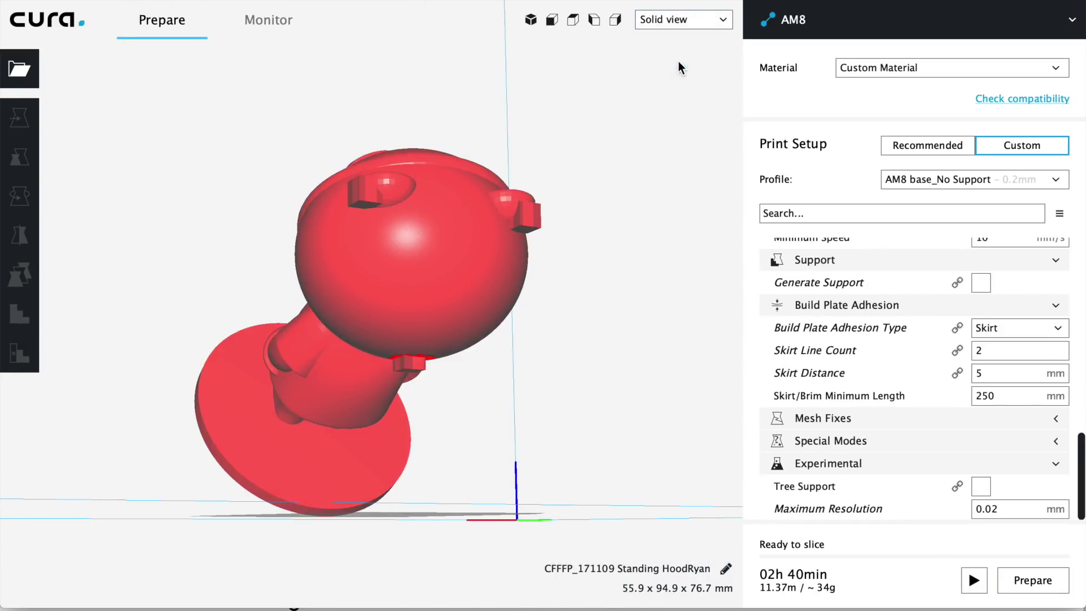
{"action": "left_click", "coordinate": [678, 61]}
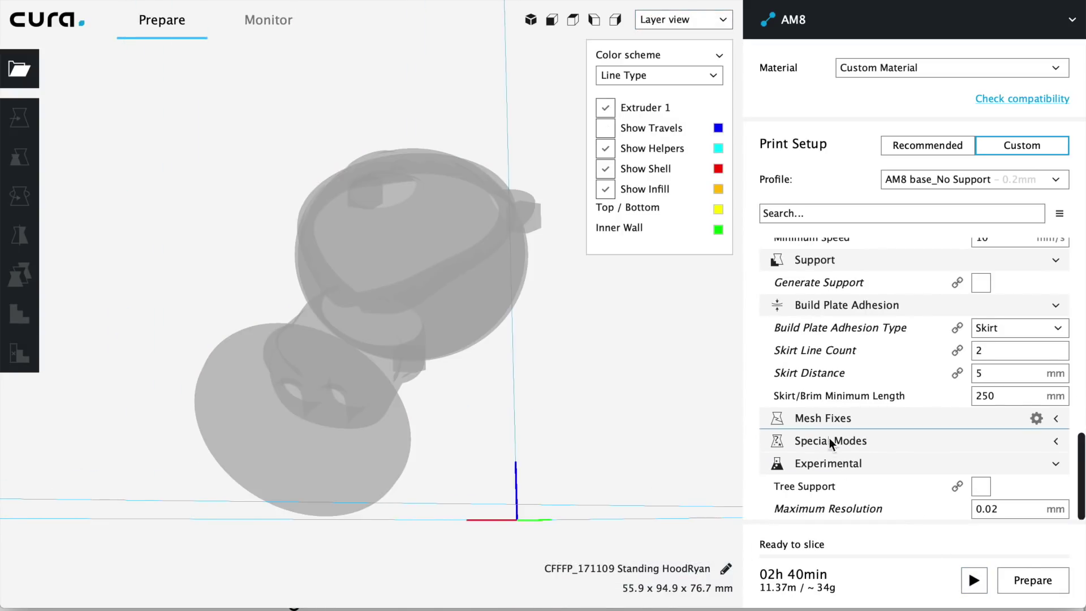
{"action": "left_click", "coordinate": [1025, 579]}
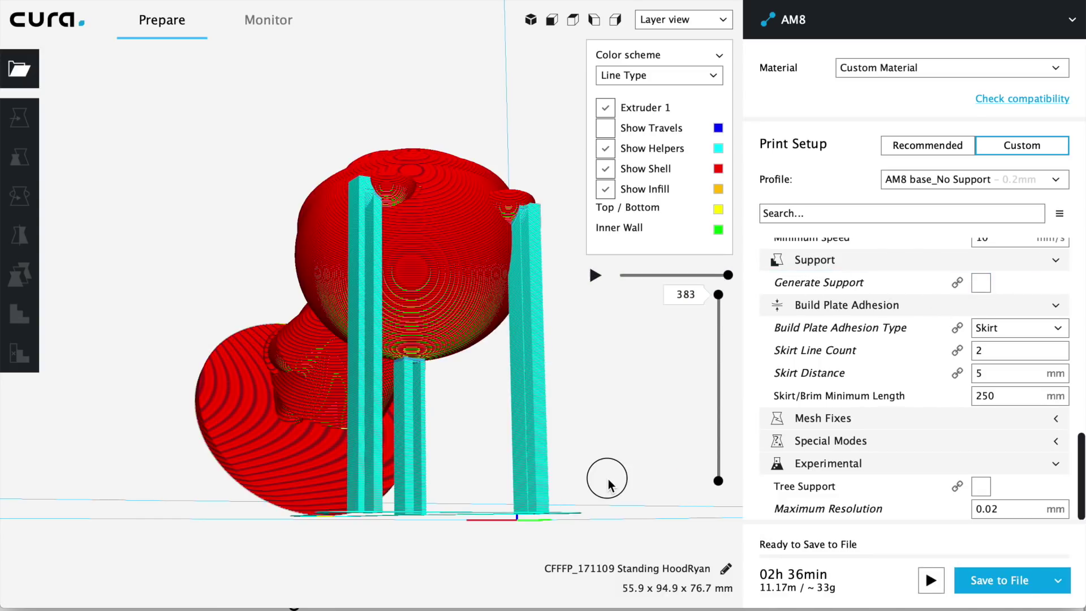
{"action": "mouse_move", "coordinate": [609, 480]}
{"action": "right_mouse_down"}
{"action": "mouse_move", "coordinate": [504, 477]}
{"action": "mouse_move", "coordinate": [492, 422]}
{"action": "mouse_move", "coordinate": [499, 469]}
{"action": "mouse_move", "coordinate": [599, 478]}
{"action": "mouse_move", "coordinate": [602, 453]}
{"action": "mouse_move", "coordinate": [613, 459]}
{"action": "right_mouse_up"}
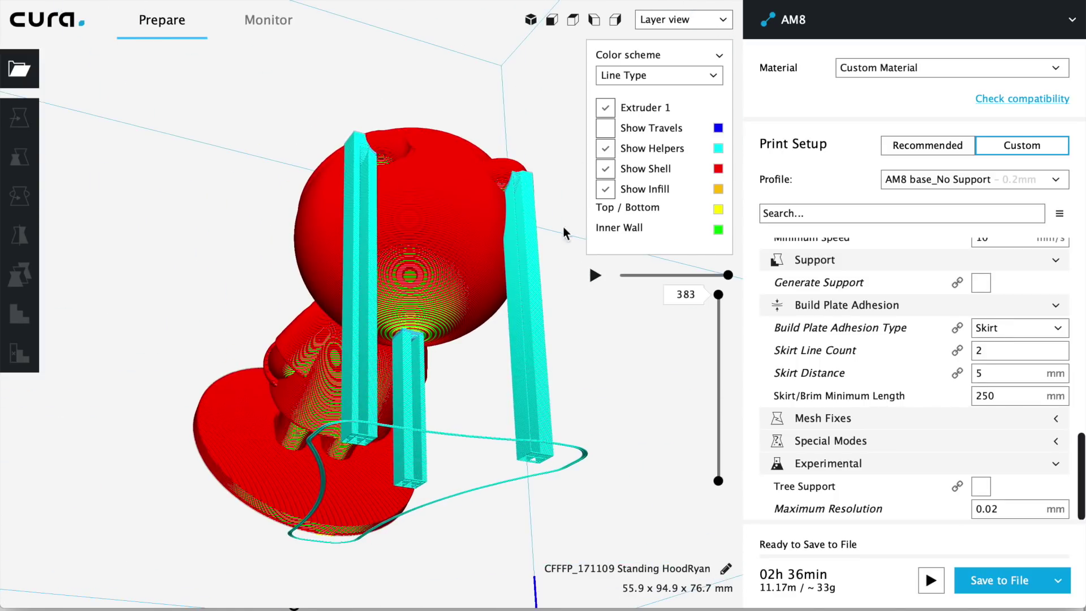
{"action": "right_click_drag", "start_coordinate": [439, 403], "coordinate": [390, 417]}
- Select the figure and remove the custom support block at one ear, checking the remaining supports
{"action": "left_click", "coordinate": [391, 417]}
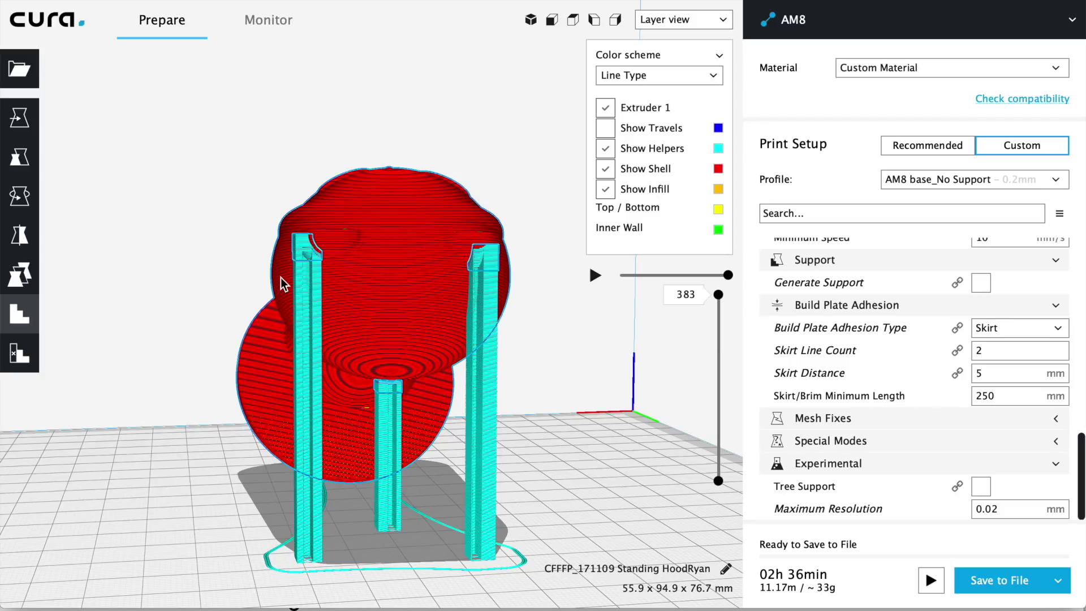
{"action": "left_click", "coordinate": [309, 246]}
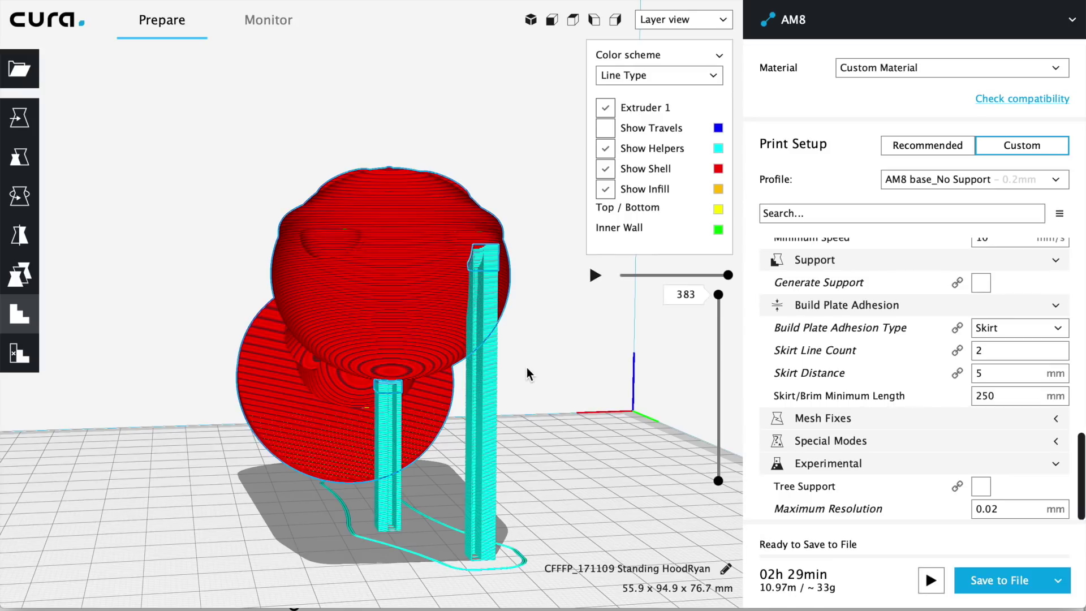
{"action": "right_click_drag", "start_coordinate": [541, 356], "coordinate": [461, 202]}
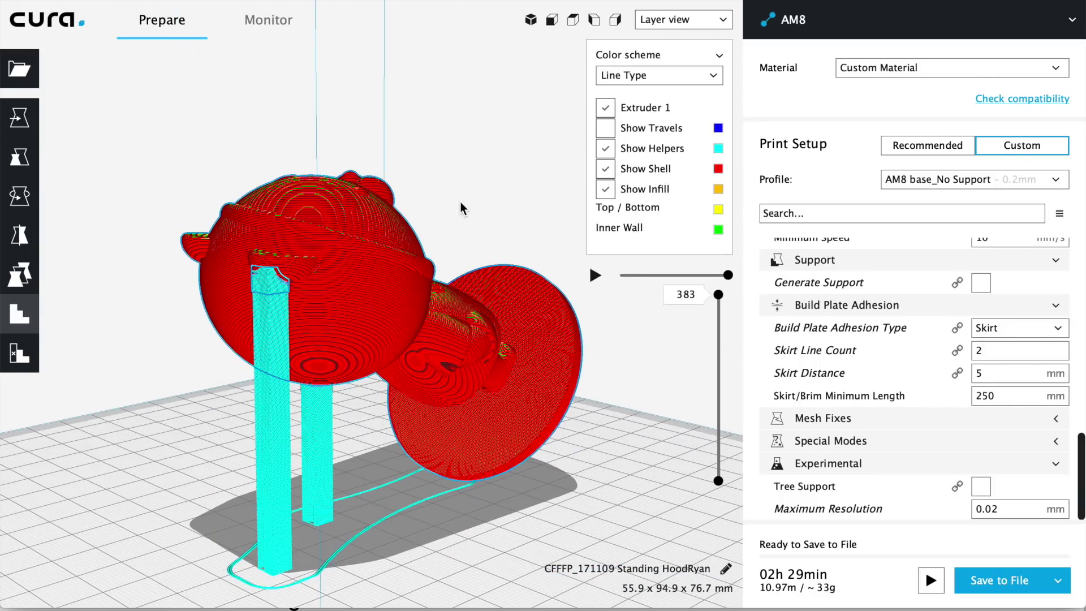